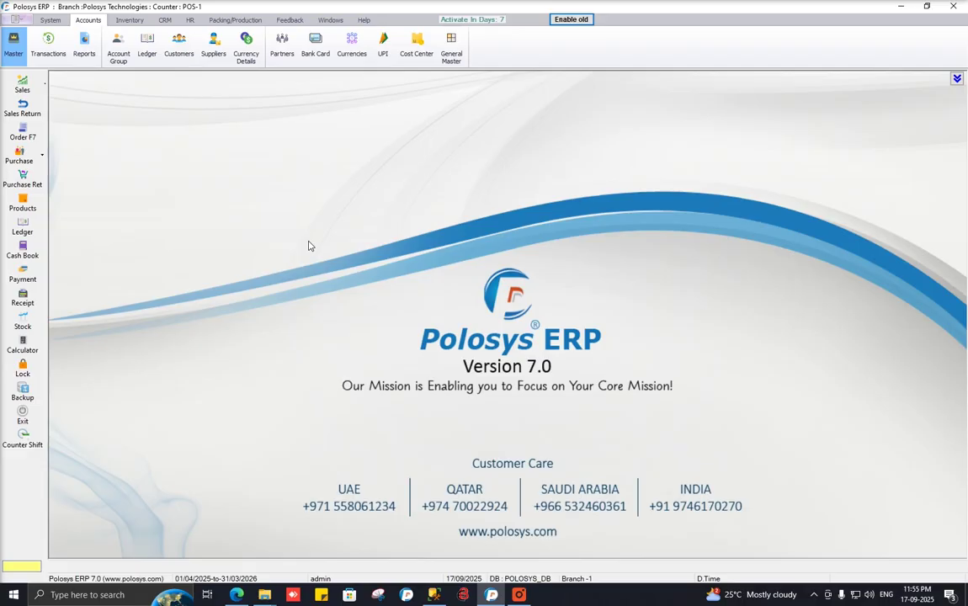
Step: Open GST Slab Management from the inventory product masters
click(128, 21)
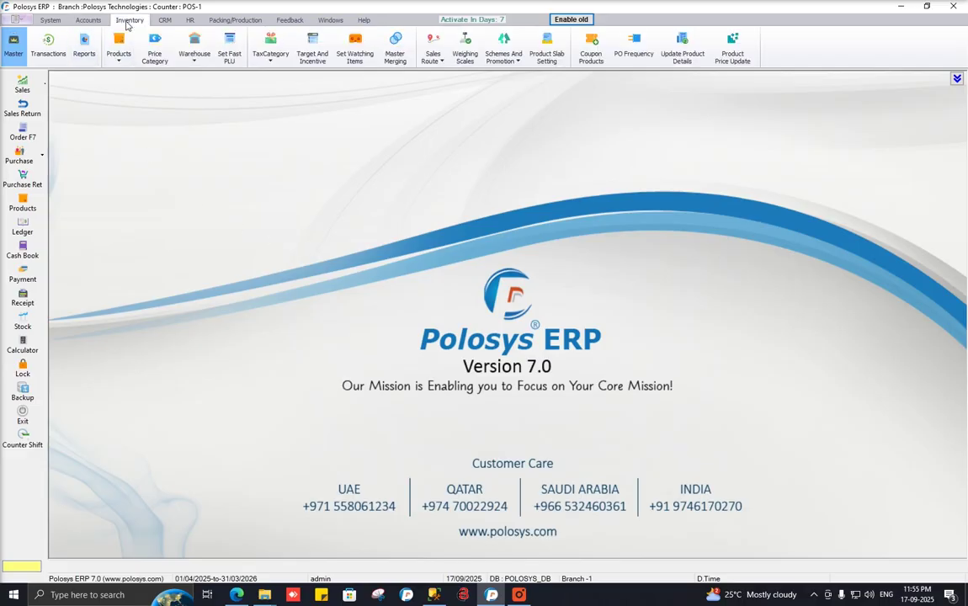
click(119, 54)
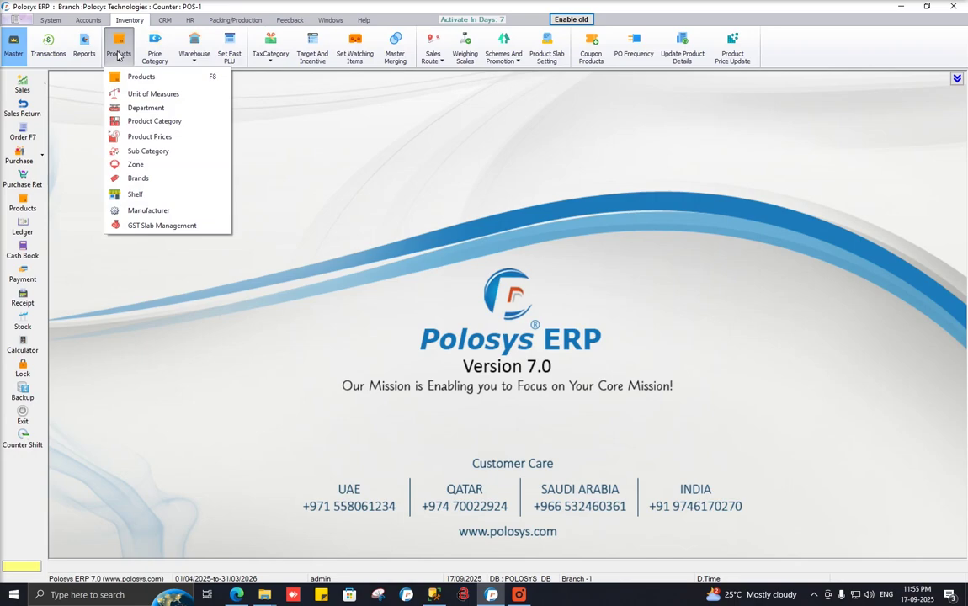
click(181, 225)
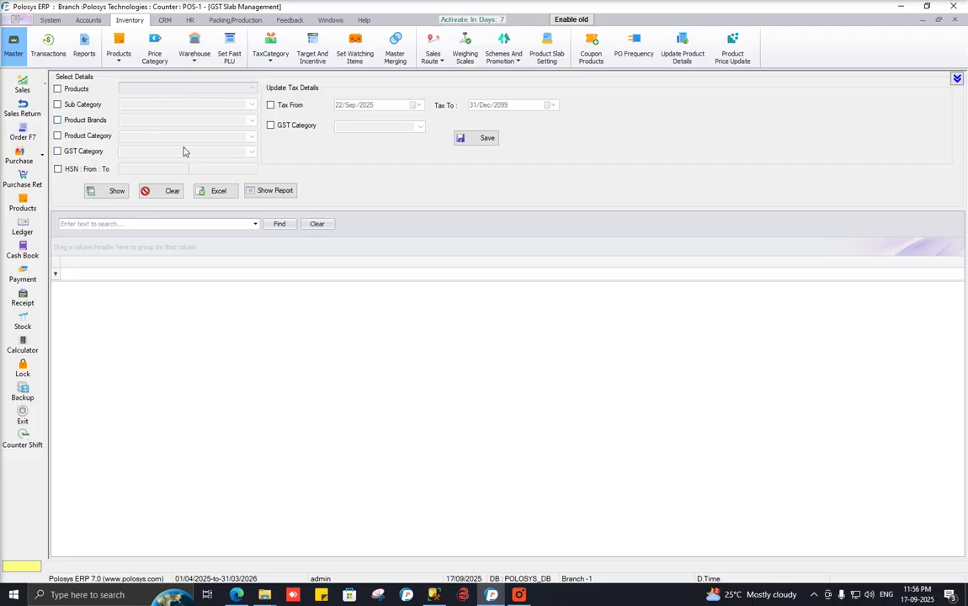
click(87, 171)
click(138, 169)
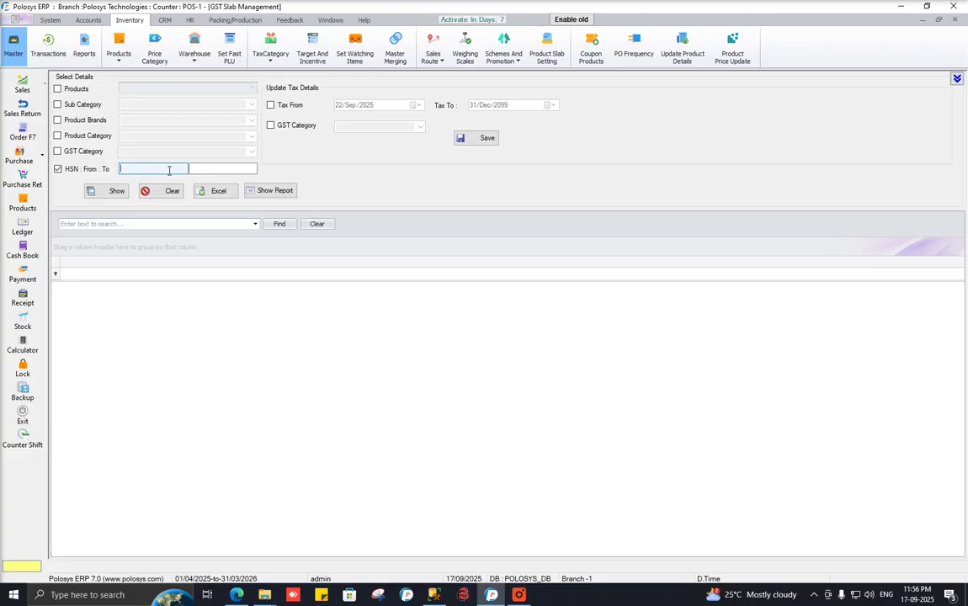
click(57, 168)
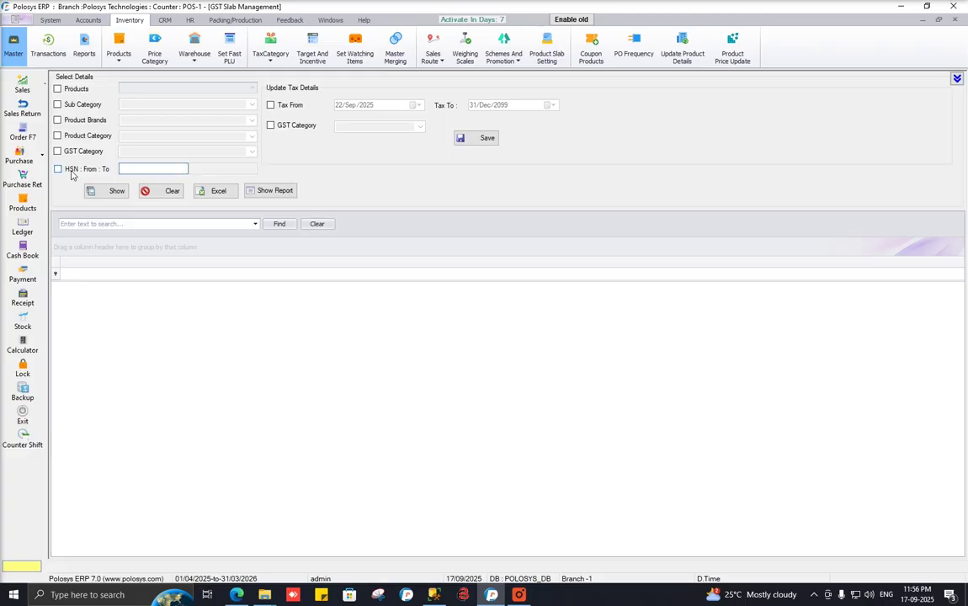
Step: Filter the products by the sub category CHOCOLATE & TOFFEES and list them
click(85, 105)
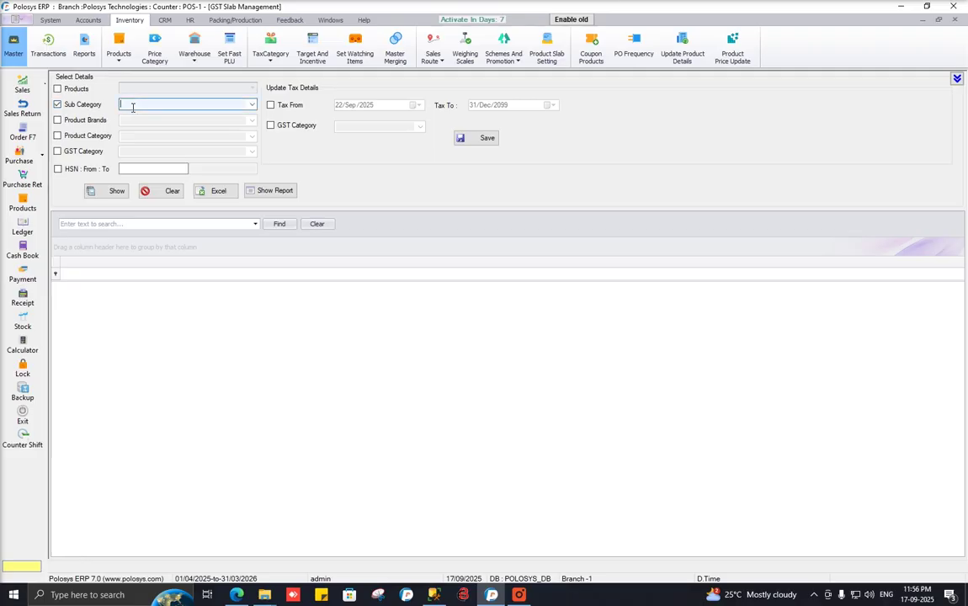
text(CHOC)
key(Down)
key(Return)
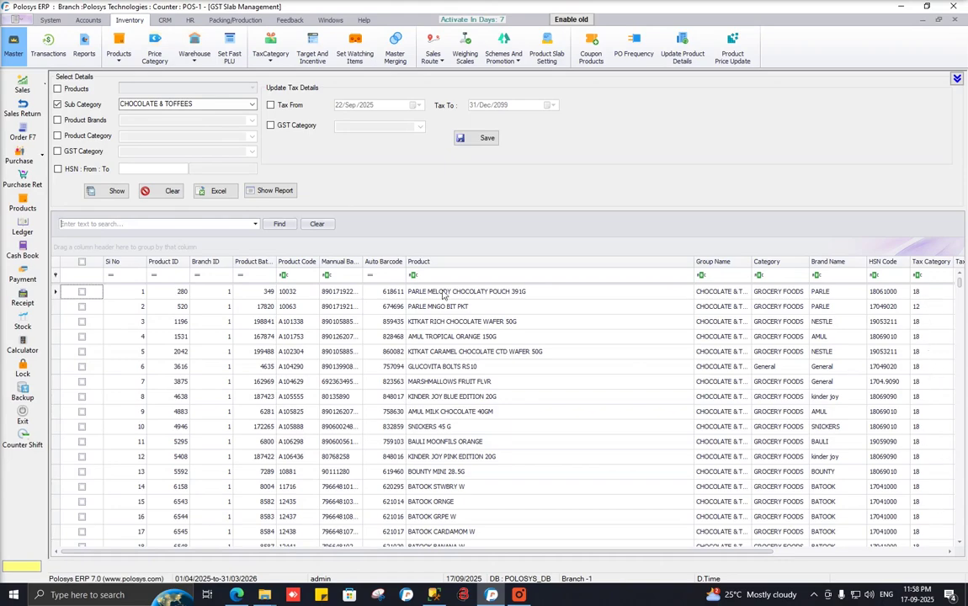
Step: Add a GST category filter of 18 to the product selection and refresh the list
click(70, 152)
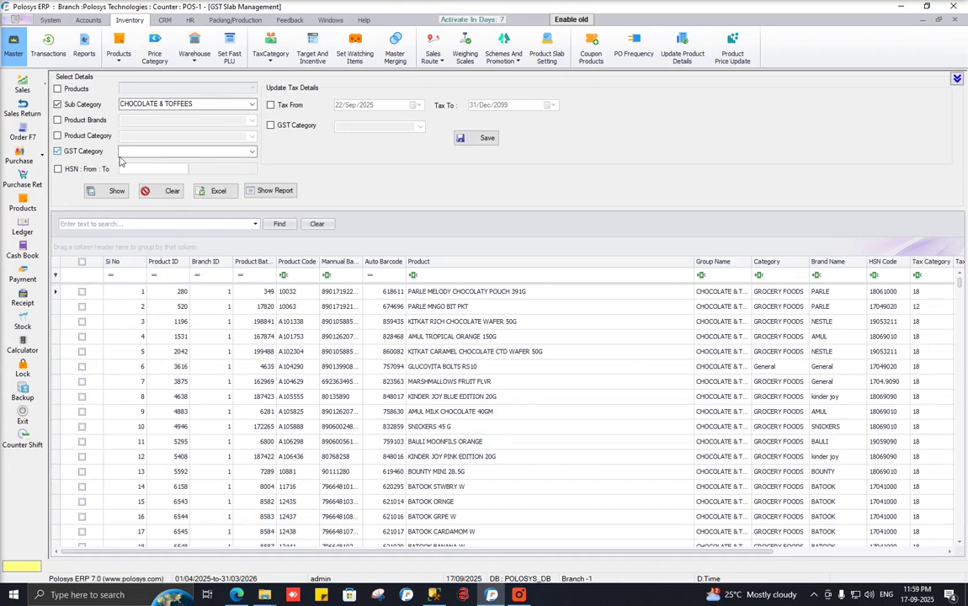
click(151, 152)
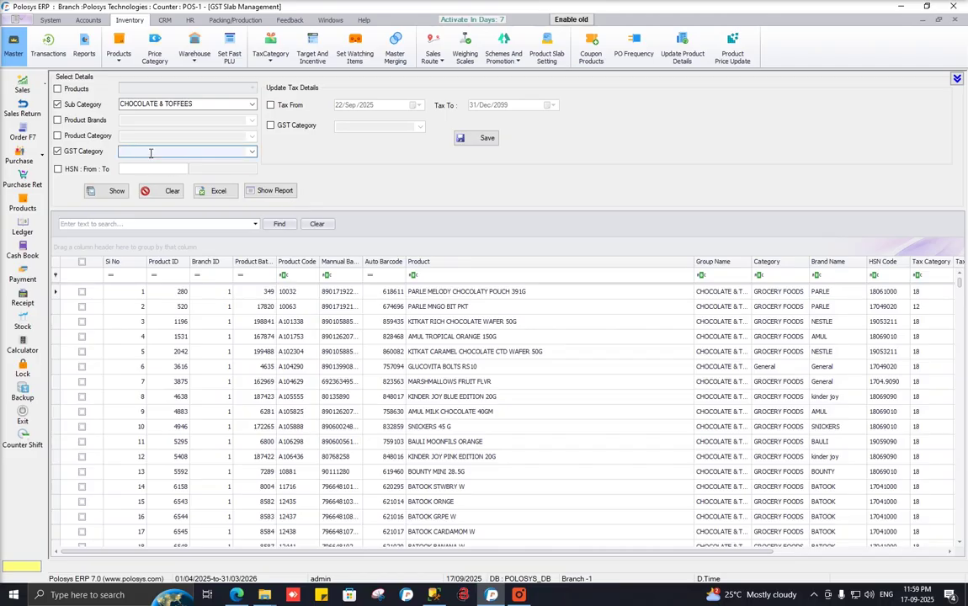
click(251, 152)
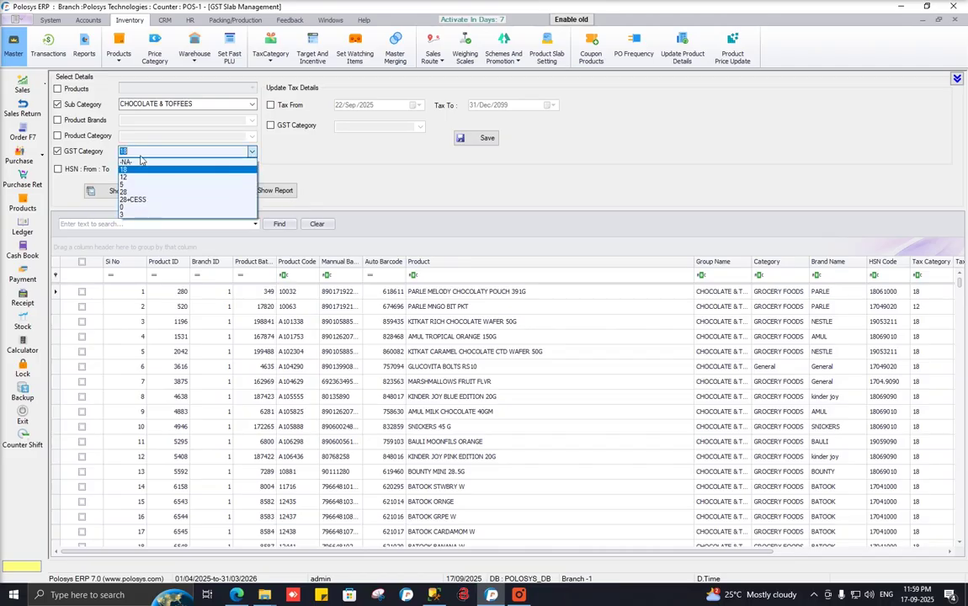
click(125, 169)
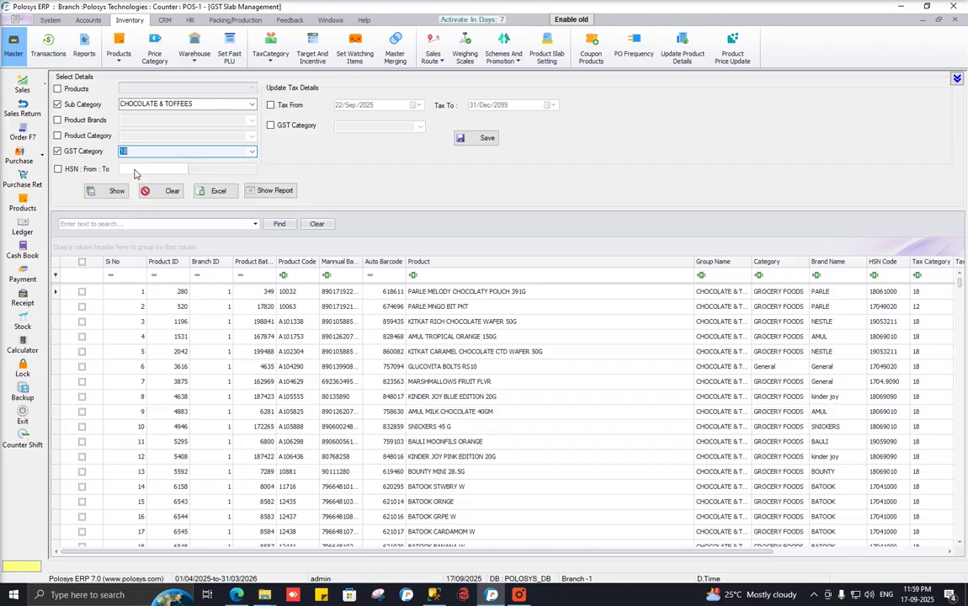
click(112, 192)
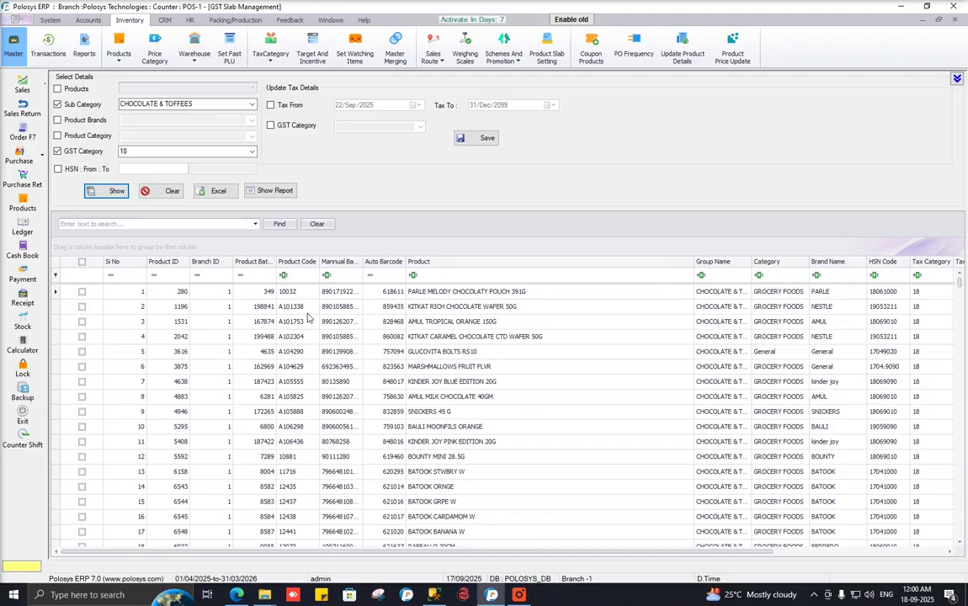
Step: Set the updated tax details to GST category 5 and enable the Tax From date of 22/Sep/2025
click(292, 128)
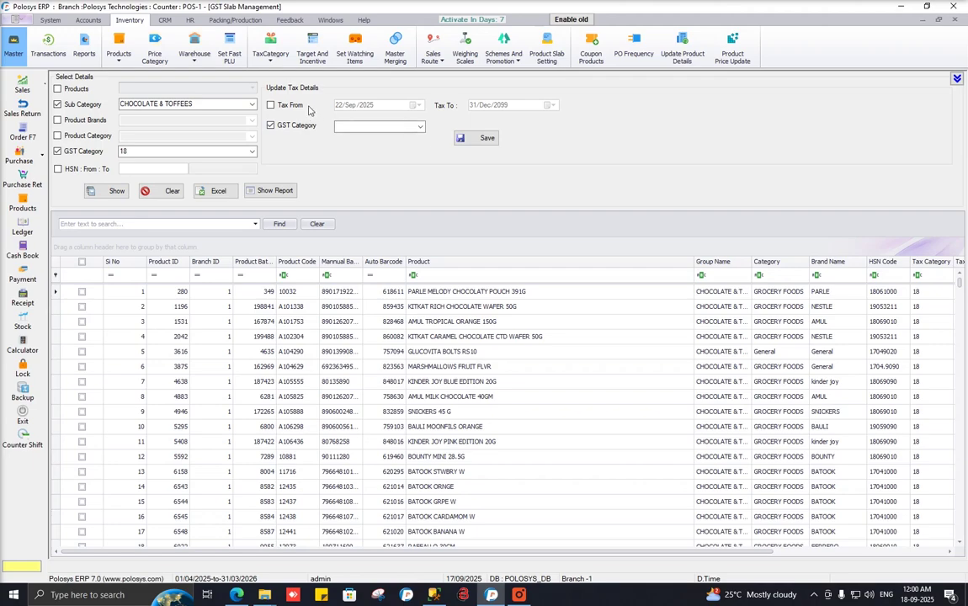
click(417, 126)
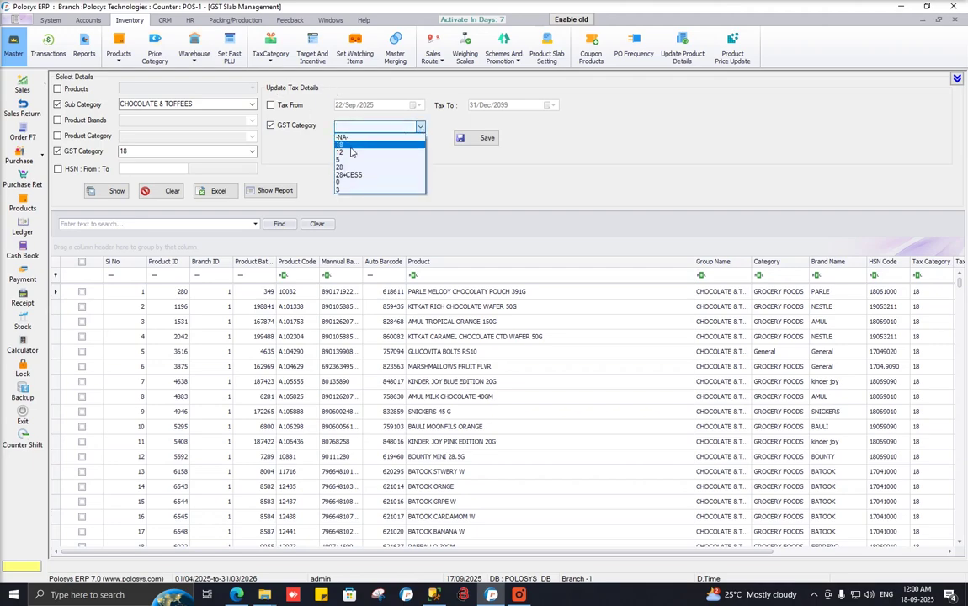
click(352, 159)
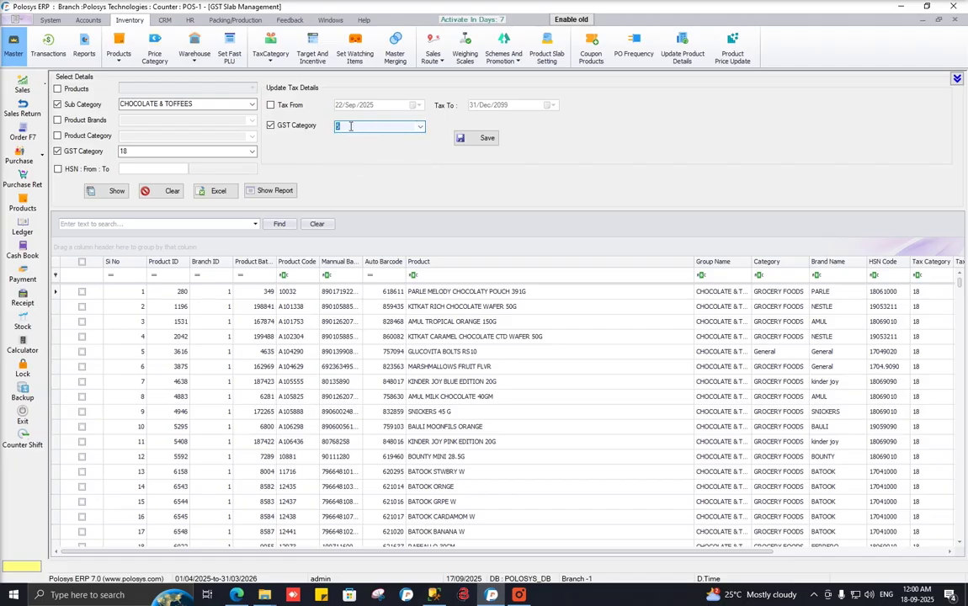
click(271, 106)
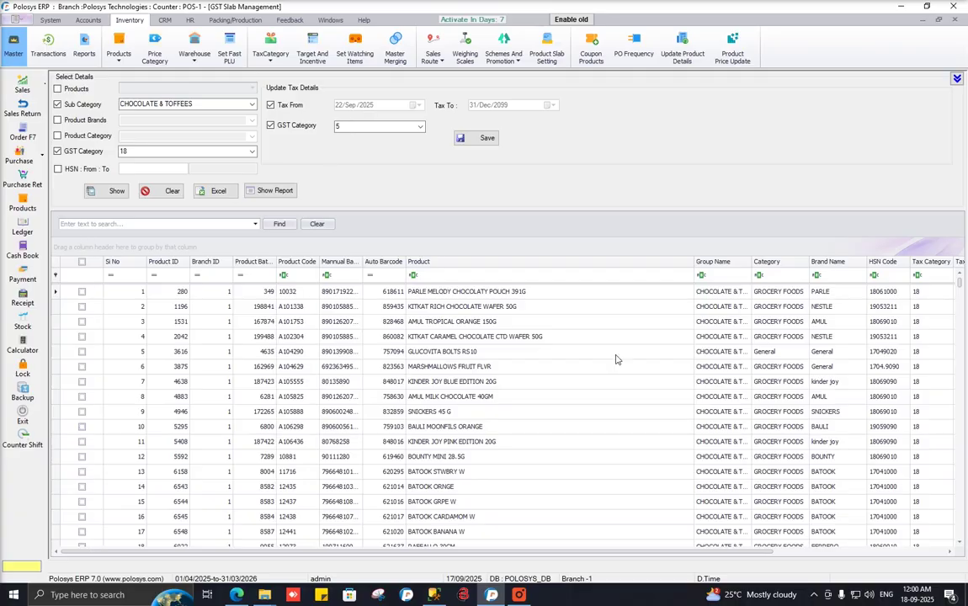
click(82, 262)
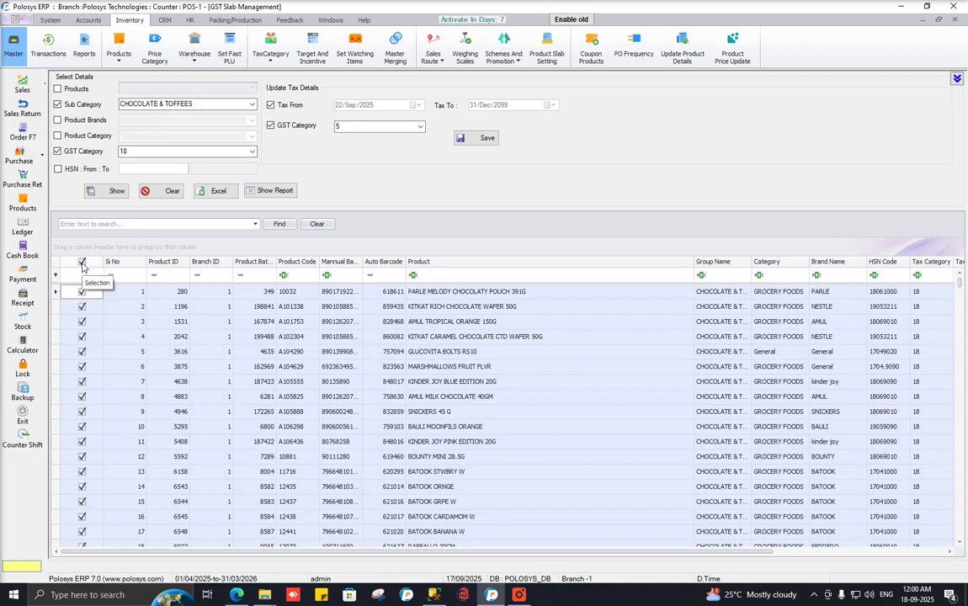
click(81, 263)
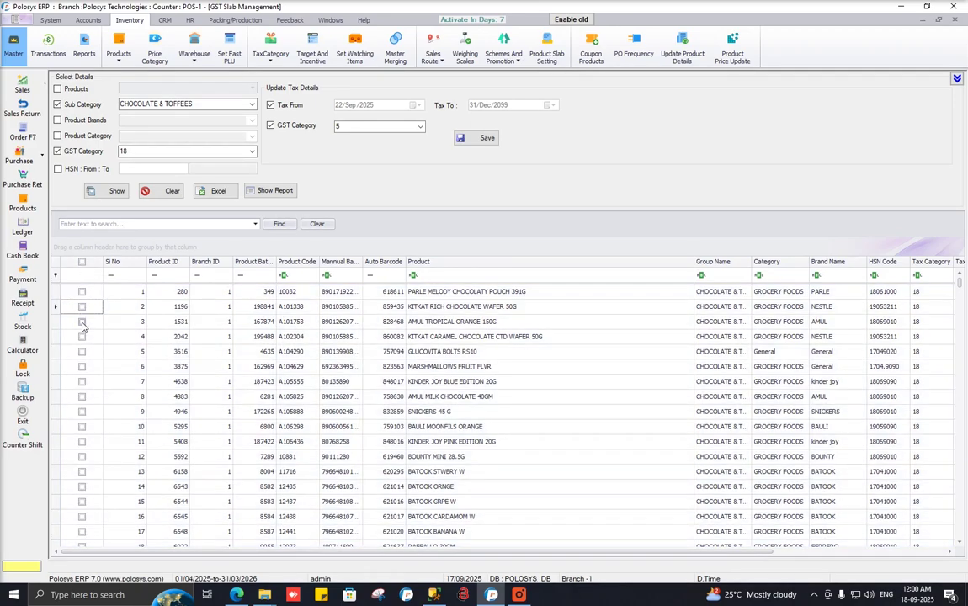
click(82, 323)
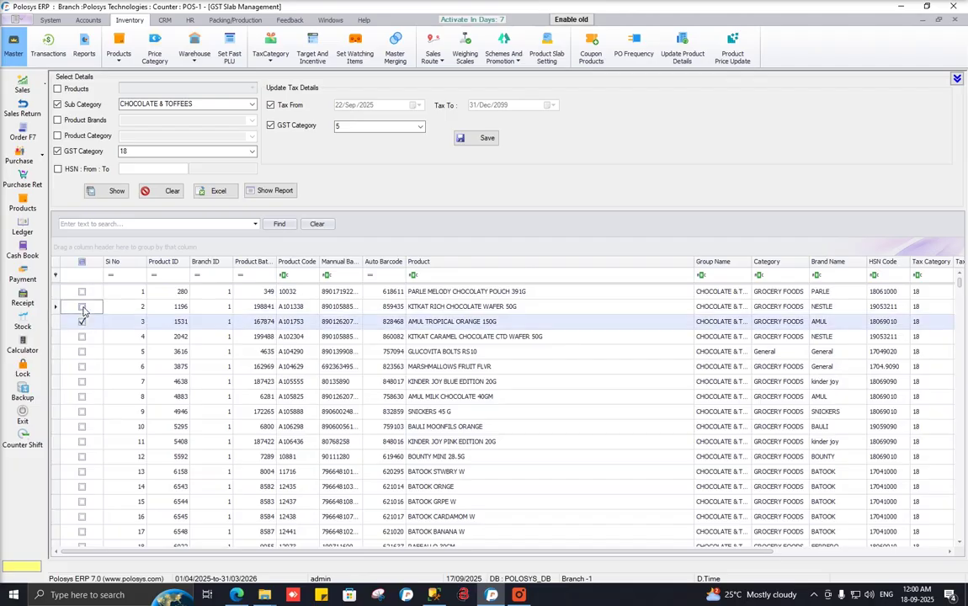
click(83, 307)
click(81, 307)
click(82, 322)
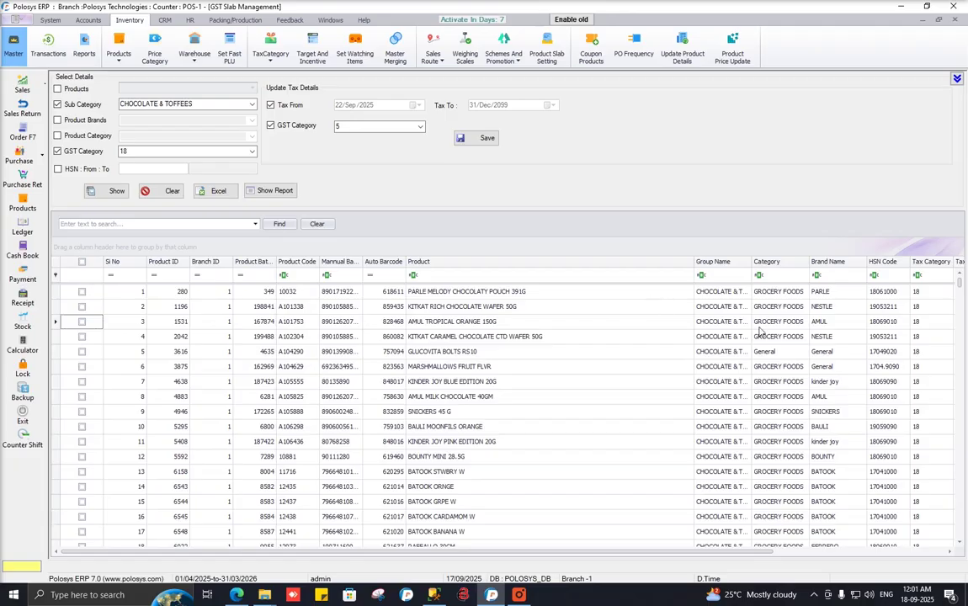
Step: Narrow the Product column and try filtering the list by brand names containing "par"
drag(634, 272, 576, 268)
click(731, 276)
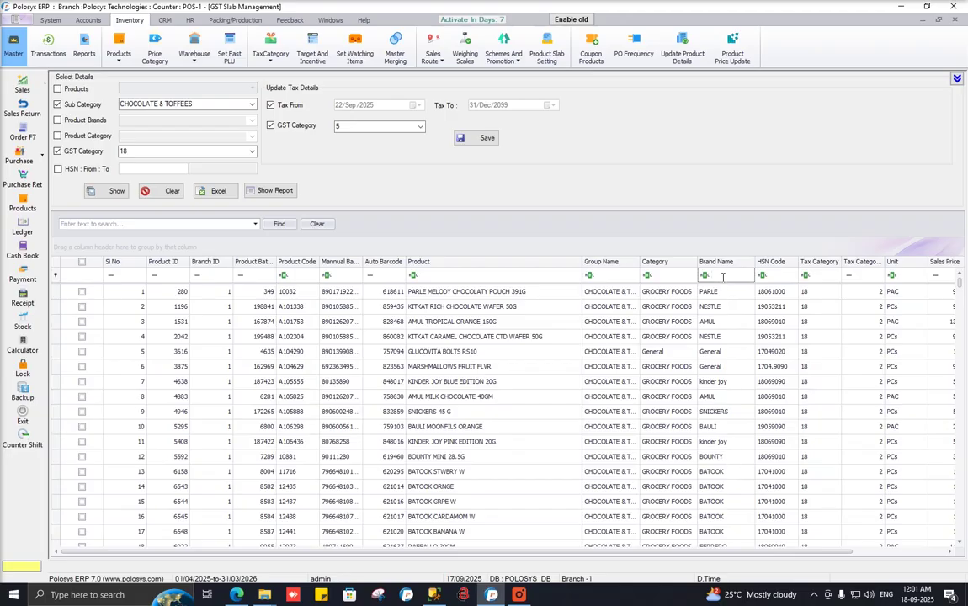
text(parl)
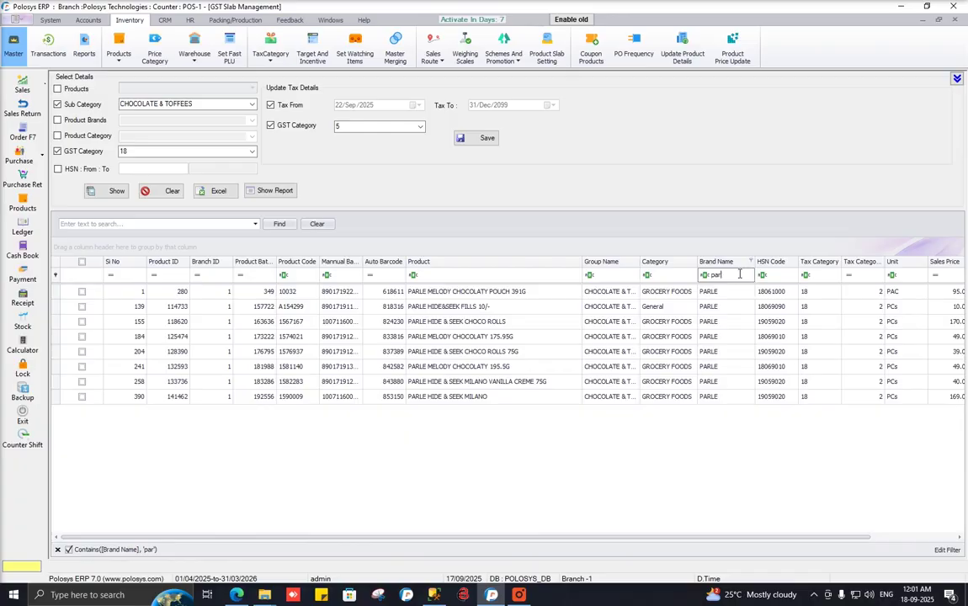
key(BackSpace)
key(BackSpace)
key(BackSpace)
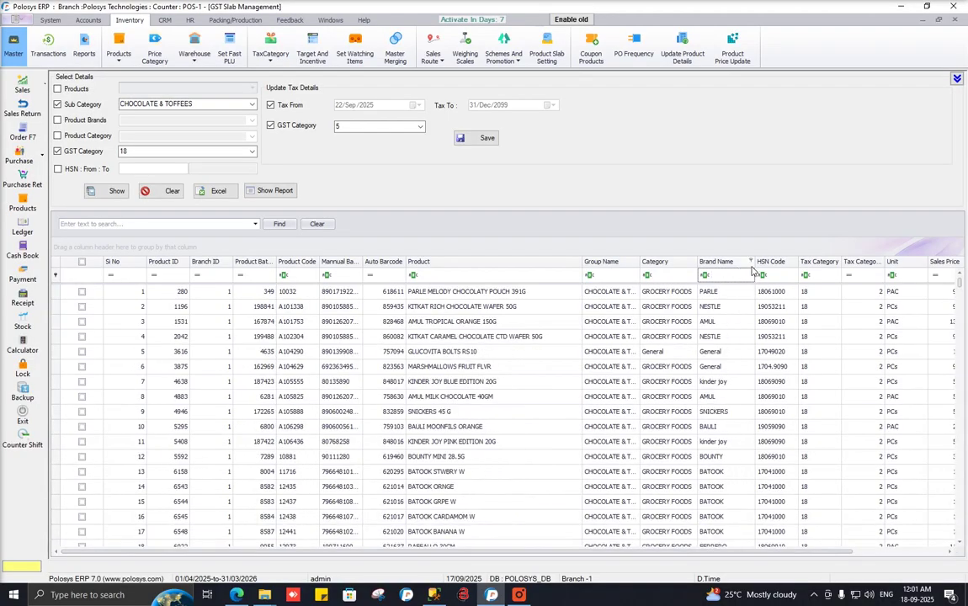
Step: Filter the Brand Name column to the brands AMUL, BRITANIA and CANDYMAN
click(751, 262)
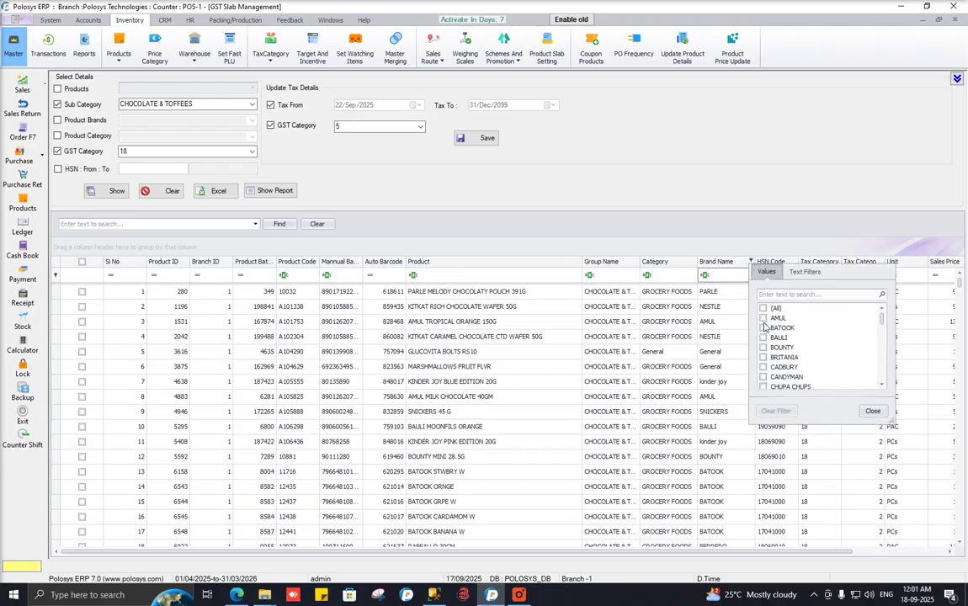
click(763, 318)
scroll(773, 345, down, 1)
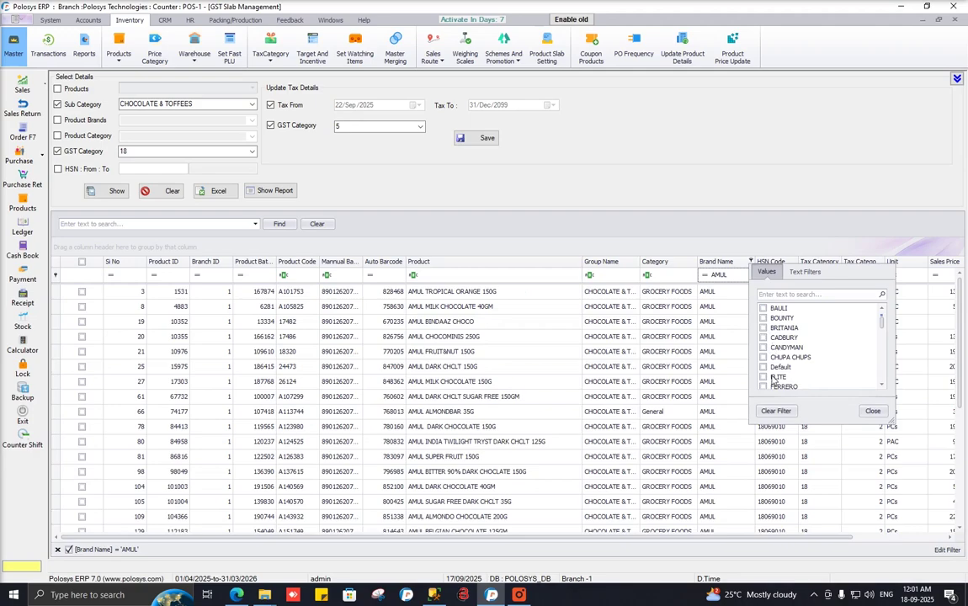
click(765, 328)
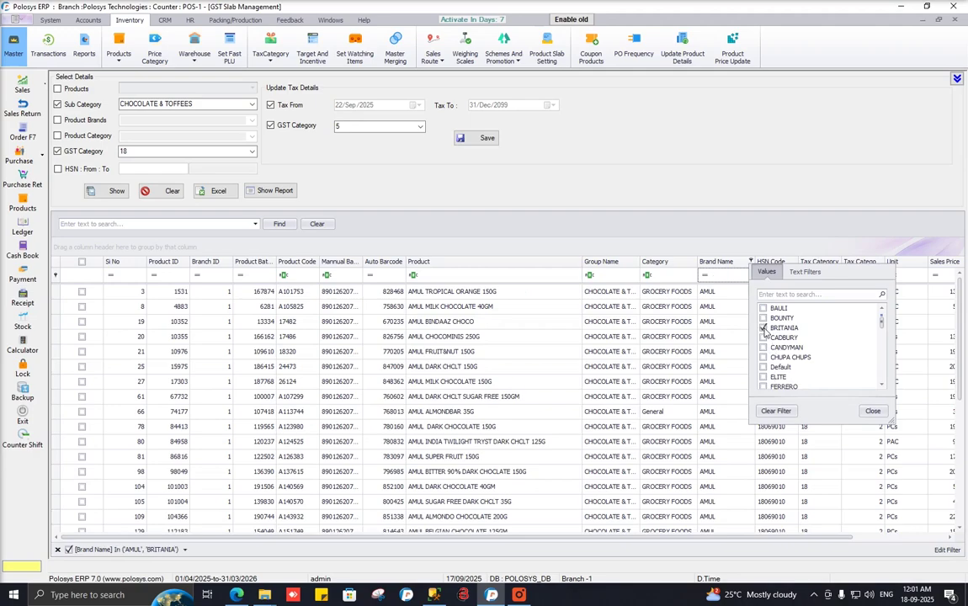
click(764, 347)
click(873, 411)
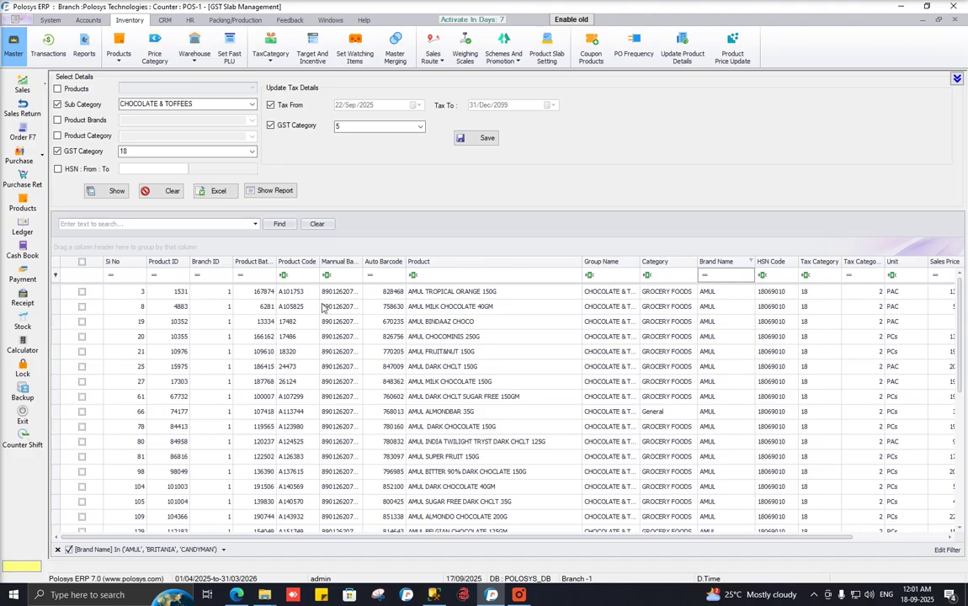
Step: Select all the filtered products and save the new GST category for them, confirming the product selection
click(83, 263)
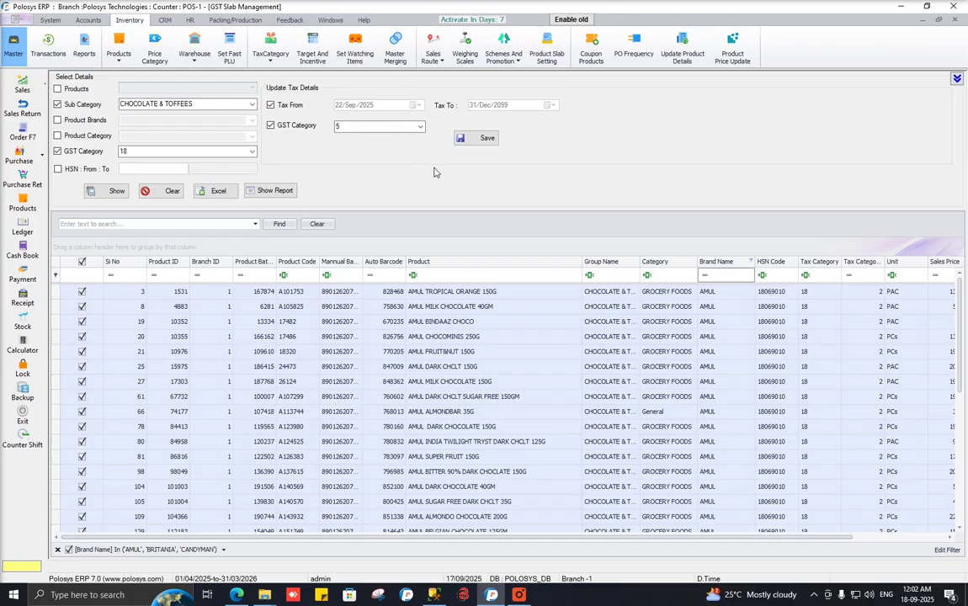
click(218, 192)
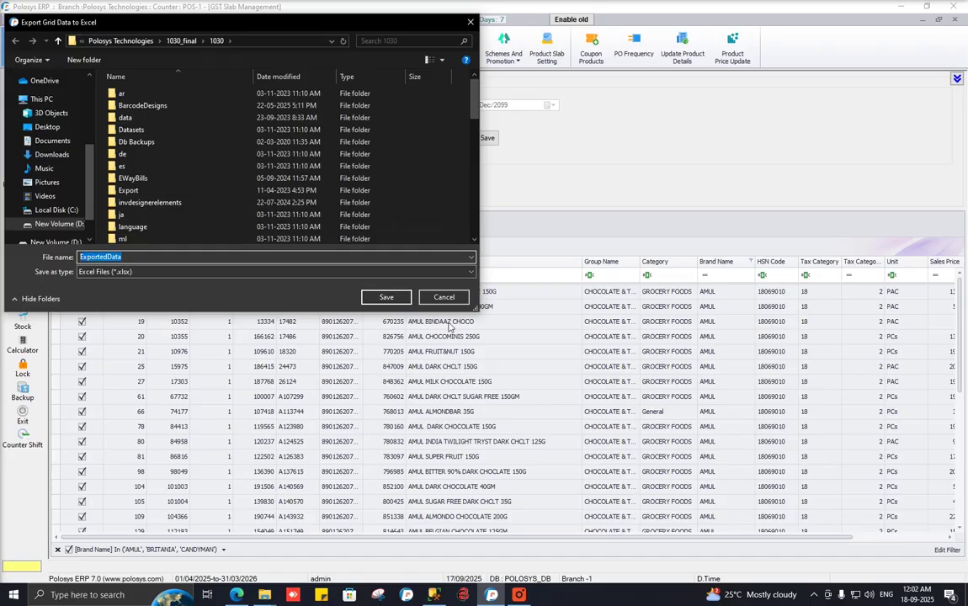
click(444, 298)
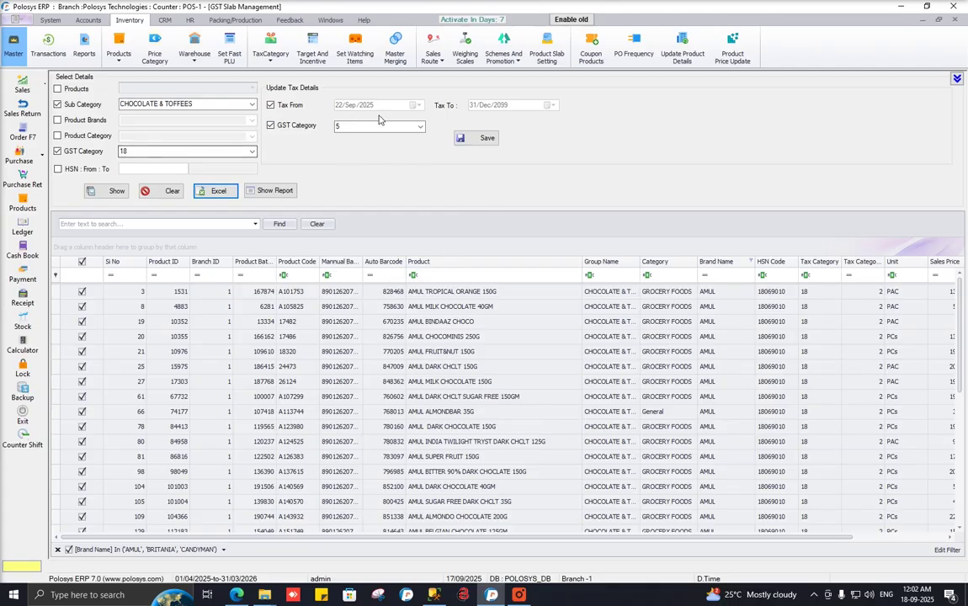
click(484, 141)
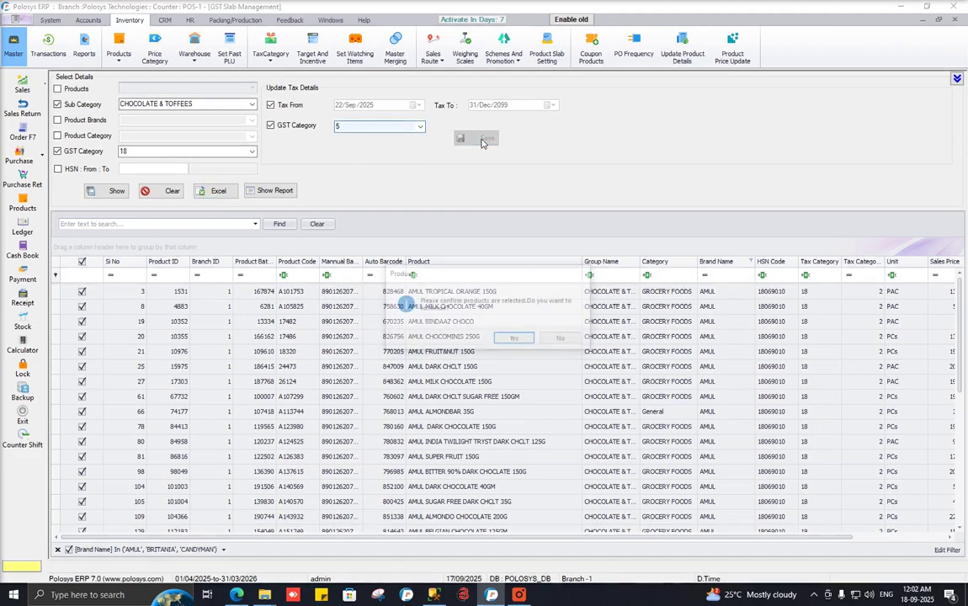
click(518, 342)
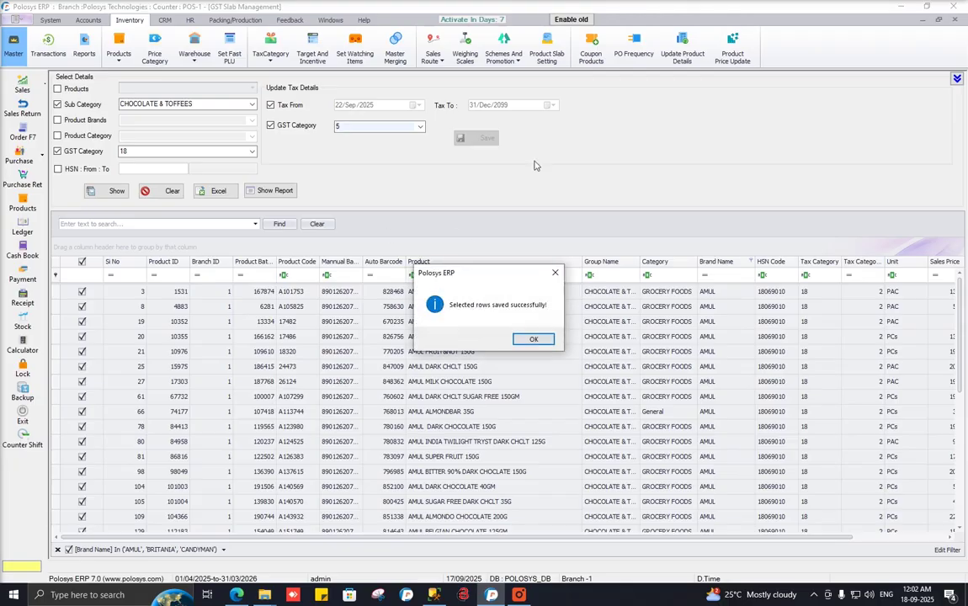
click(534, 340)
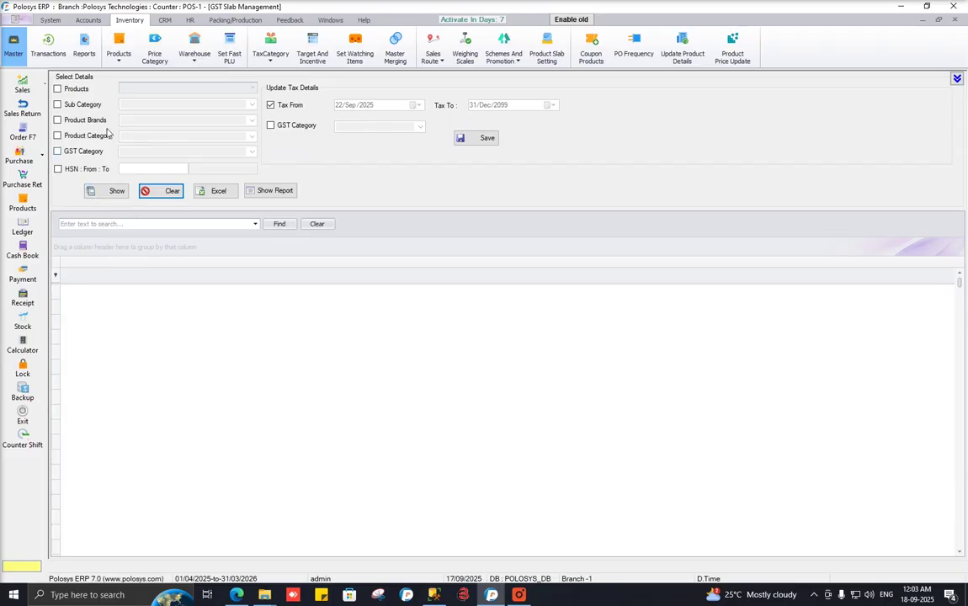
Step: Open the GST slab report and examine the old and new GST categories of the updated products
click(277, 192)
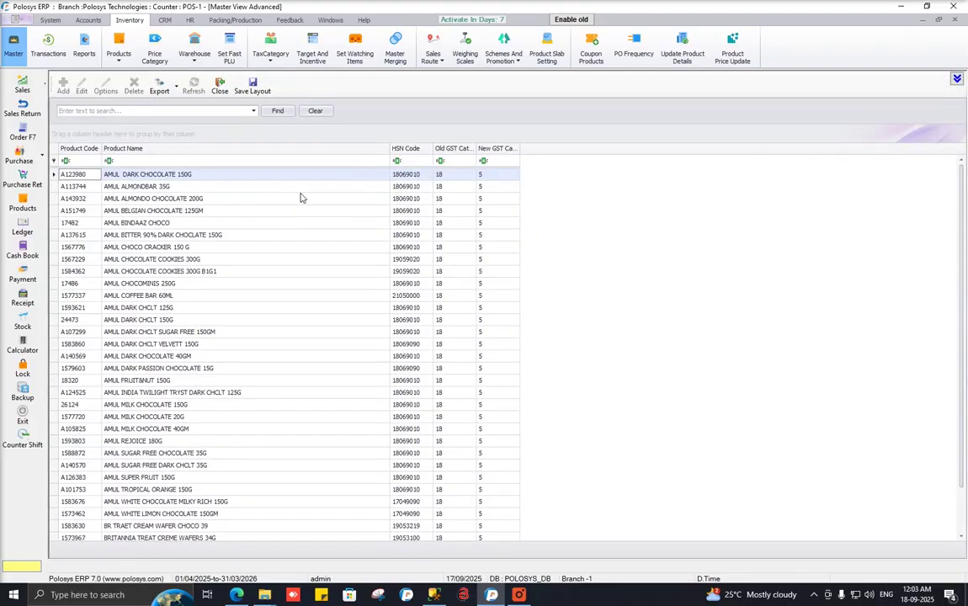
click(450, 174)
click(450, 173)
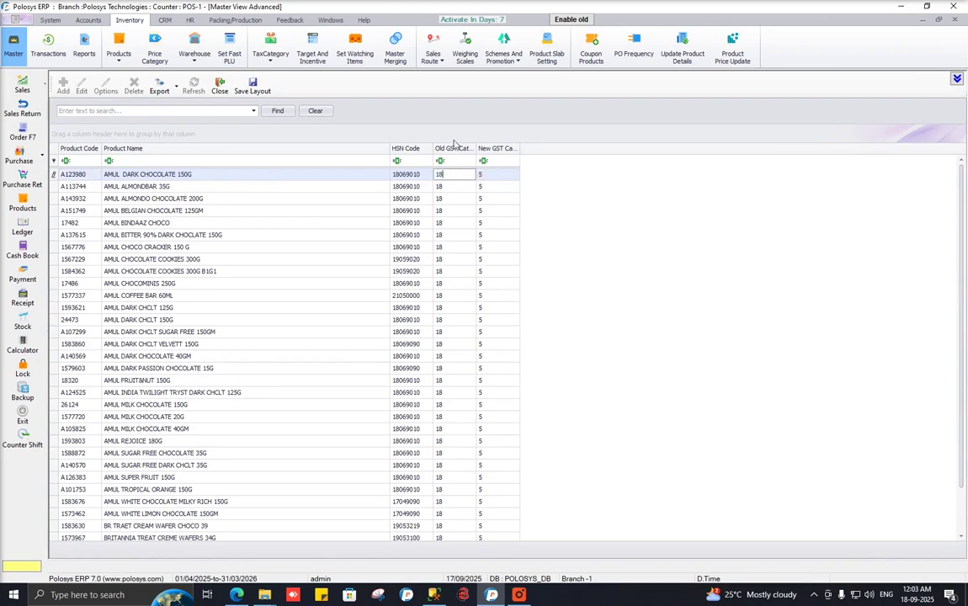
Step: Widen the Old GST Category and New GST Category columns to fit their headings, and close the report
double_click(476, 148)
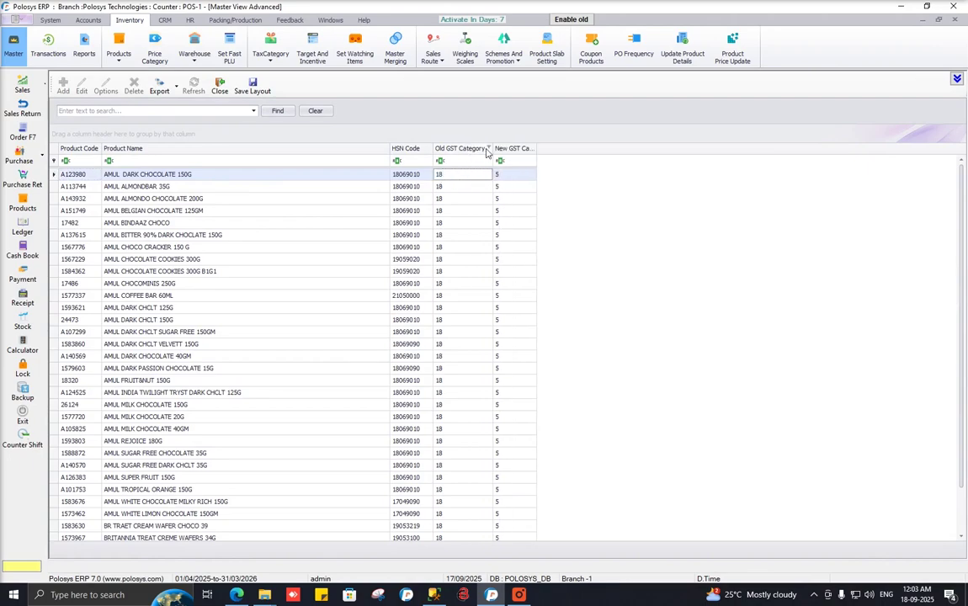
double_click(536, 148)
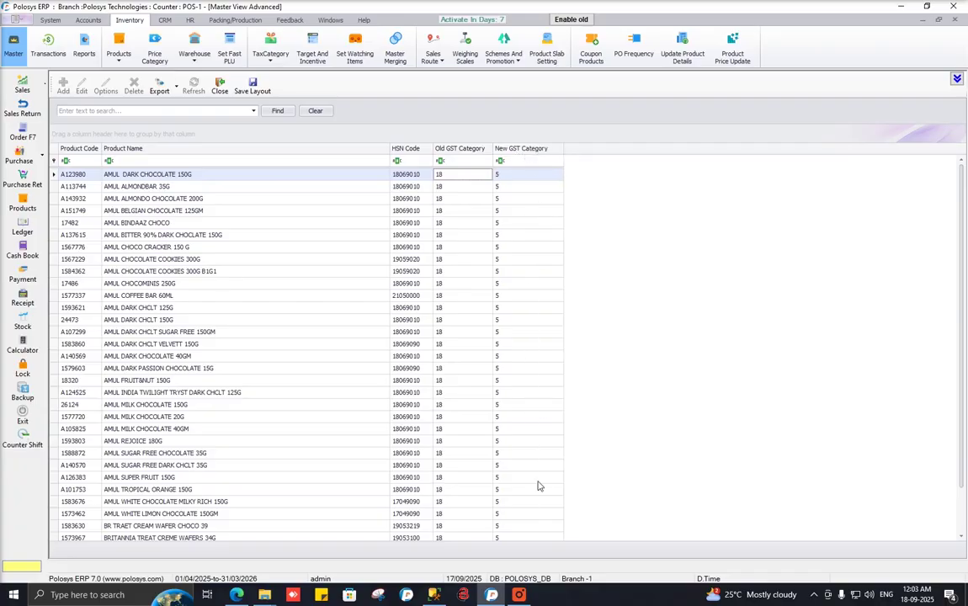
click(413, 162)
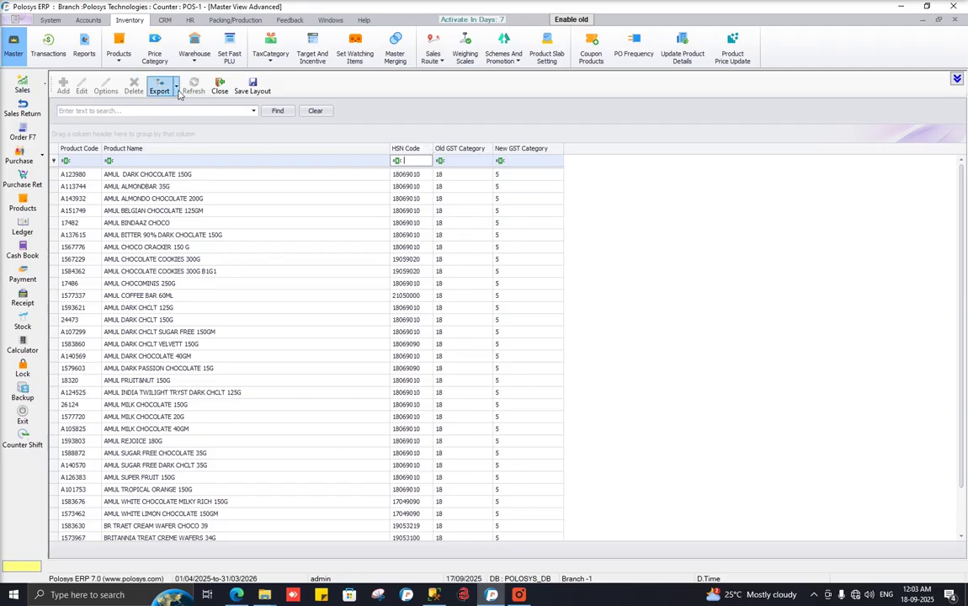
click(177, 91)
click(176, 91)
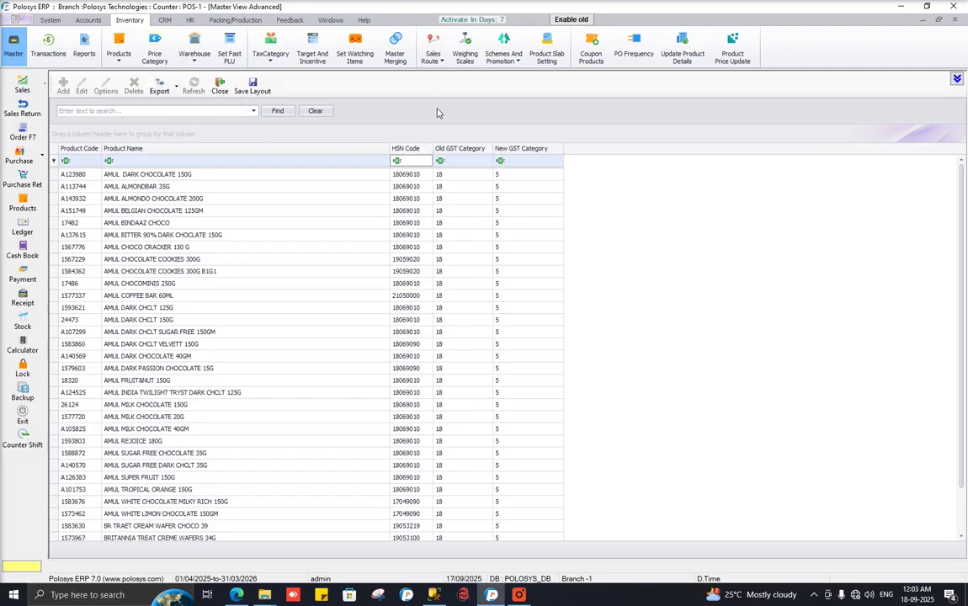
click(954, 19)
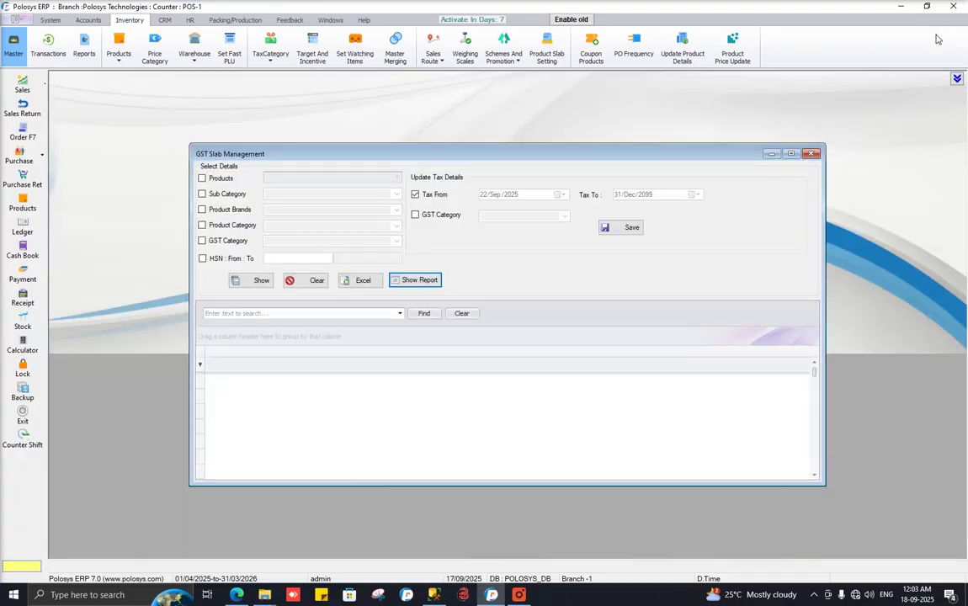
Step: List all products with GST category 5 in GST Slab Management
drag(357, 140, 341, 127)
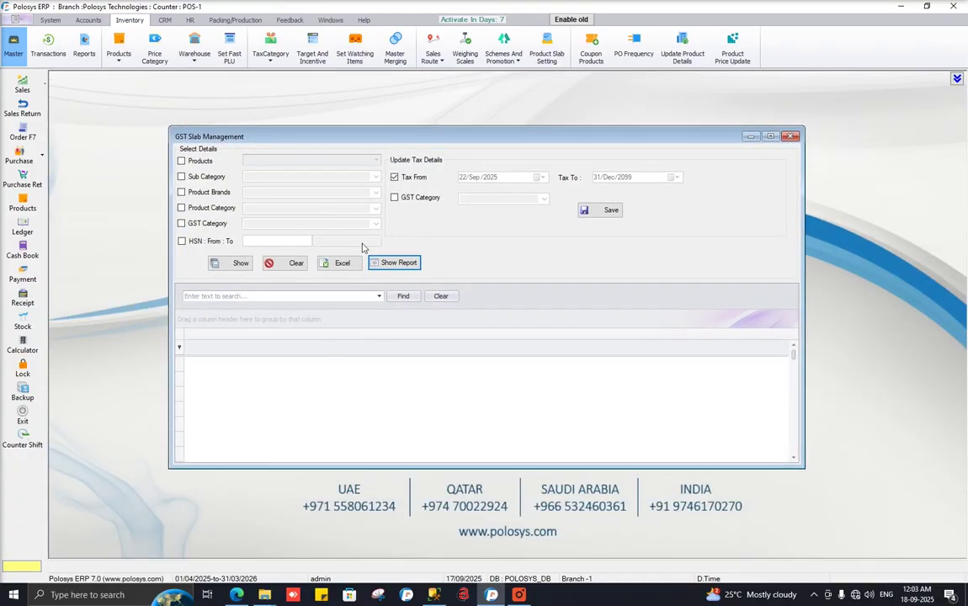
click(191, 226)
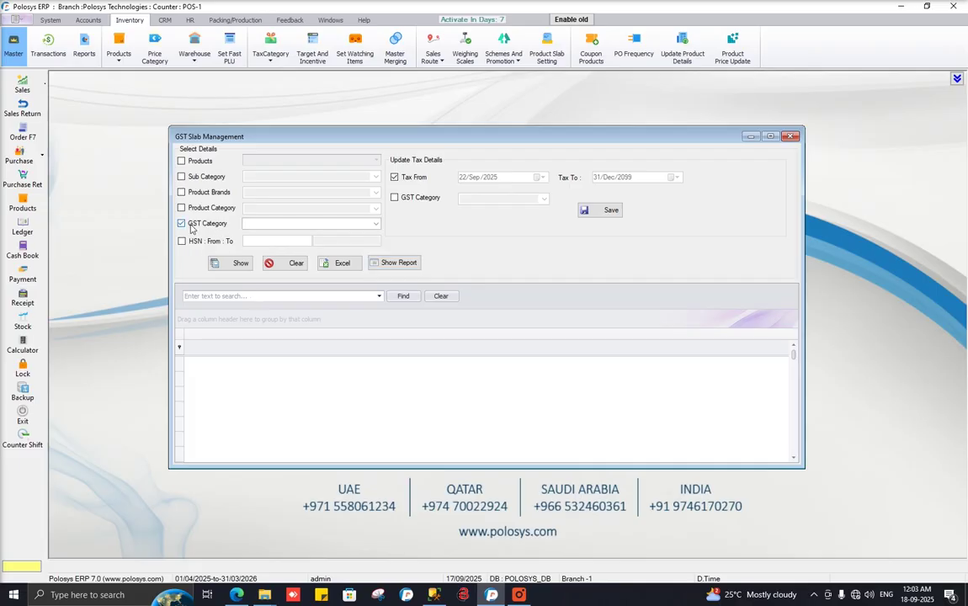
click(376, 224)
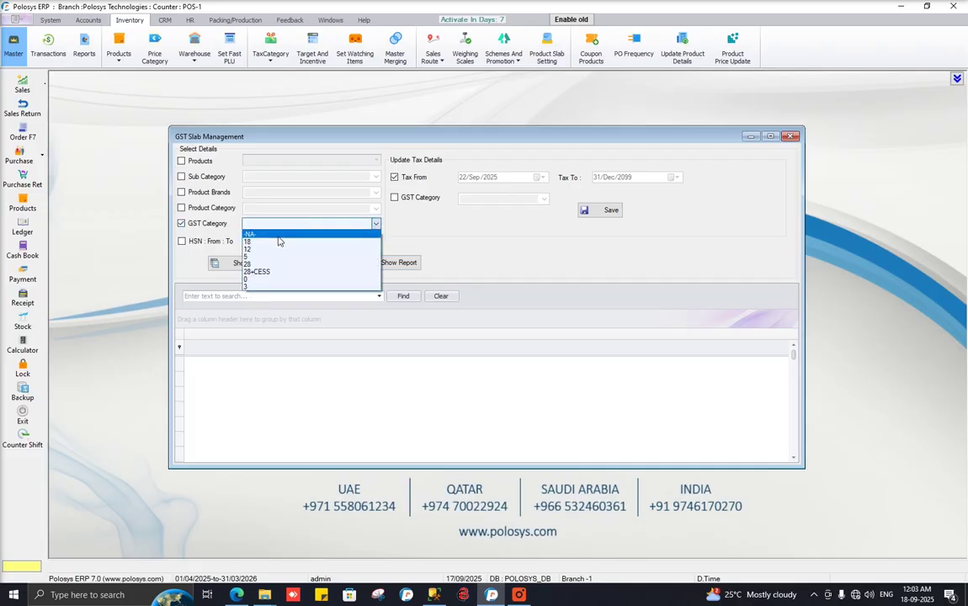
click(253, 256)
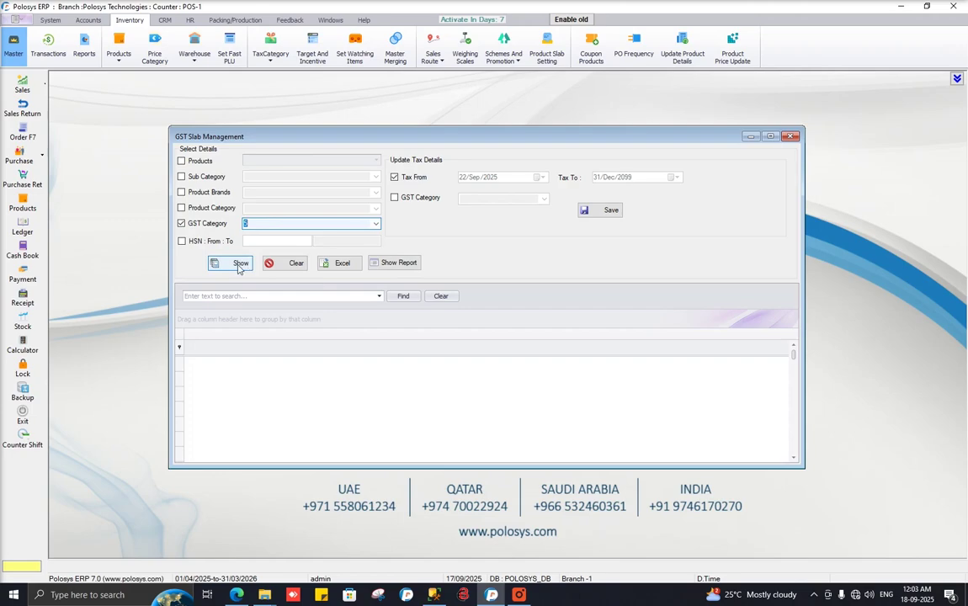
click(232, 267)
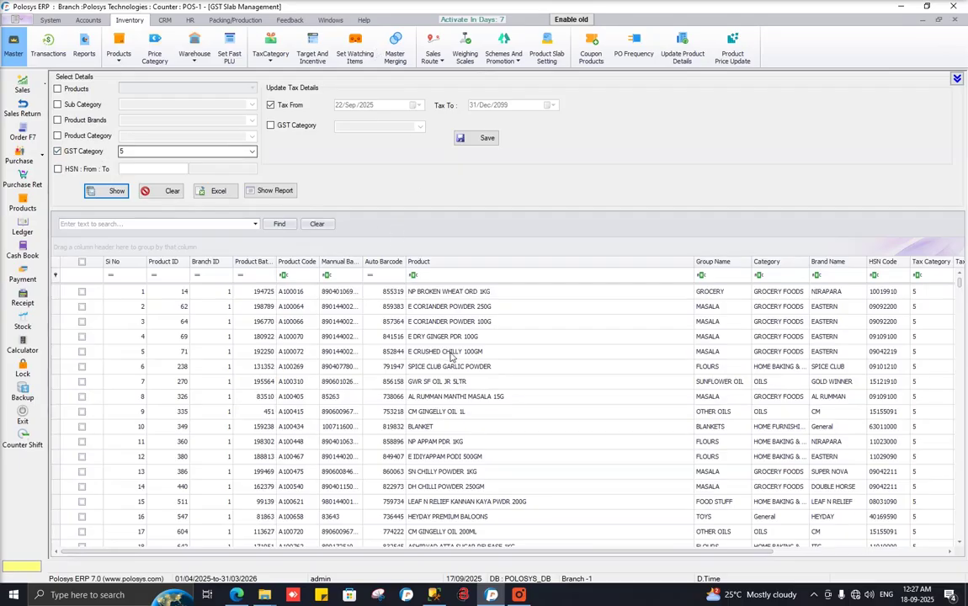
Step: Examine the highlighted AMUL chocolate rows in the product list, including tax category, prices, duplicate flag and the barcode of AMUL BINDAAZ CHOCO
drag(960, 285, 960, 300)
scroll(640, 385, down, 3)
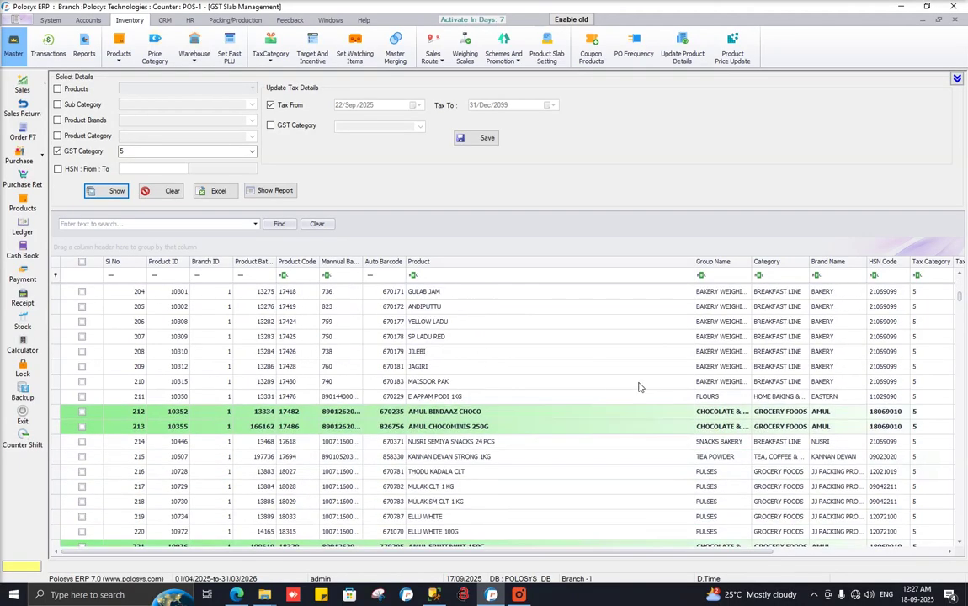
click(447, 415)
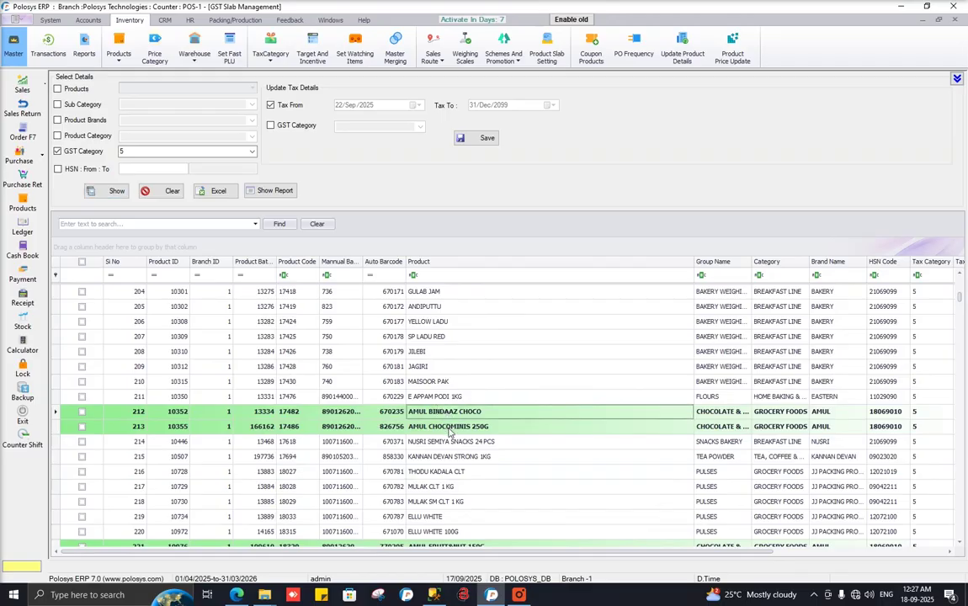
drag(516, 556, 712, 552)
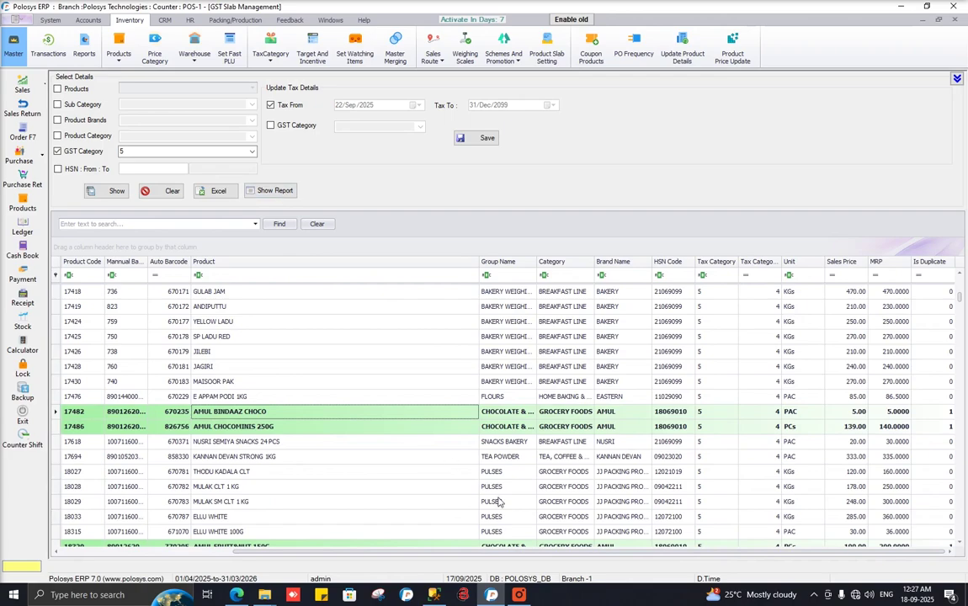
drag(504, 552, 324, 552)
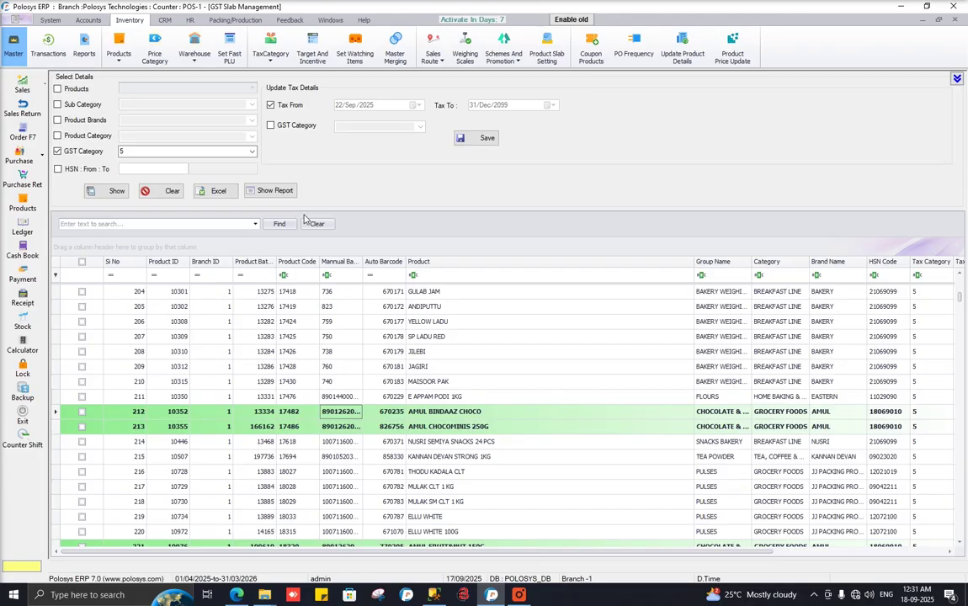
click(333, 415)
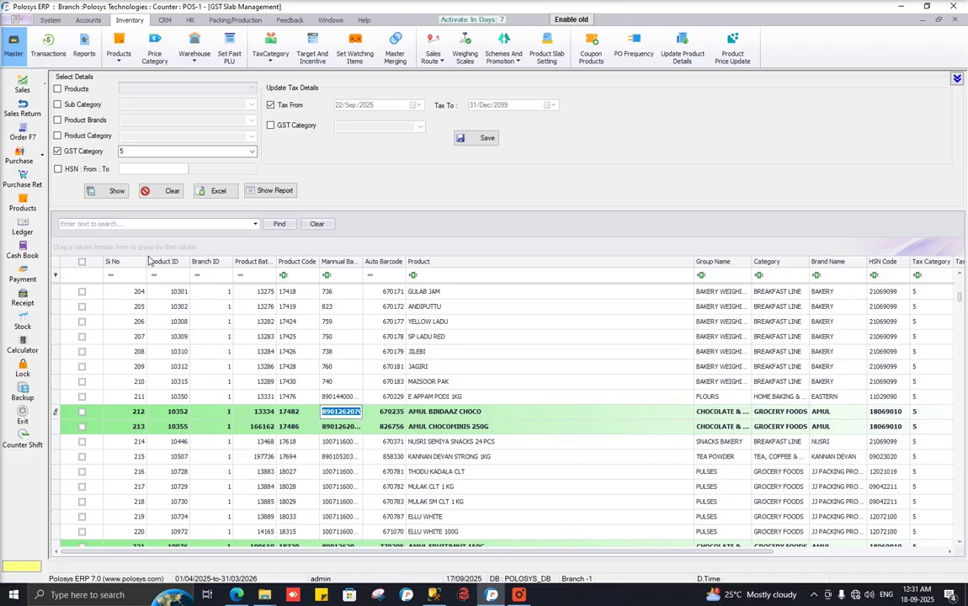
Step: Start a new sales invoice and add the product with barcode 670235
click(21, 86)
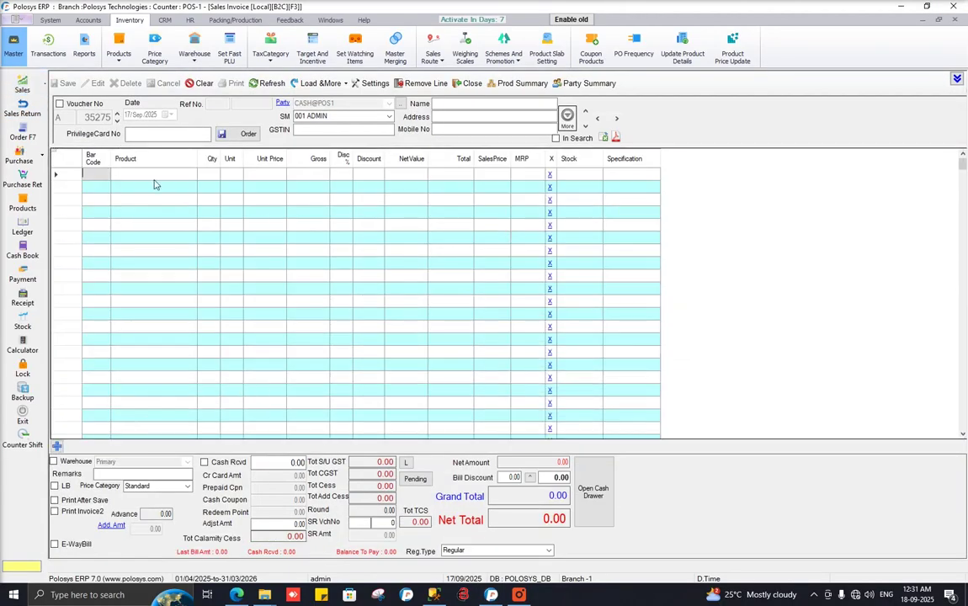
text(670235)
key(Return)
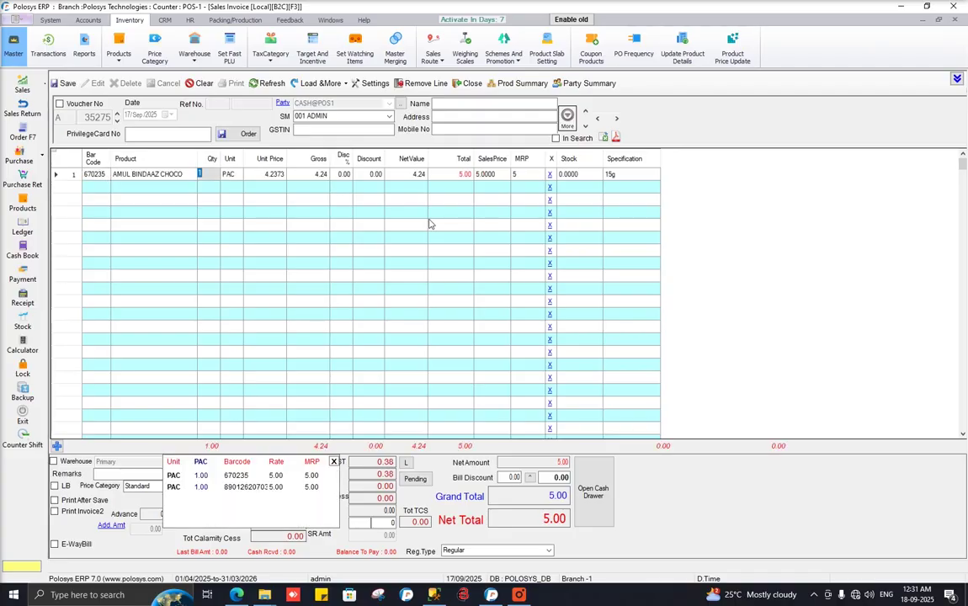
Step: Show the SGST %, SGST, CGST % and CGST columns in the invoice grid and check the product's tax rates
click(54, 152)
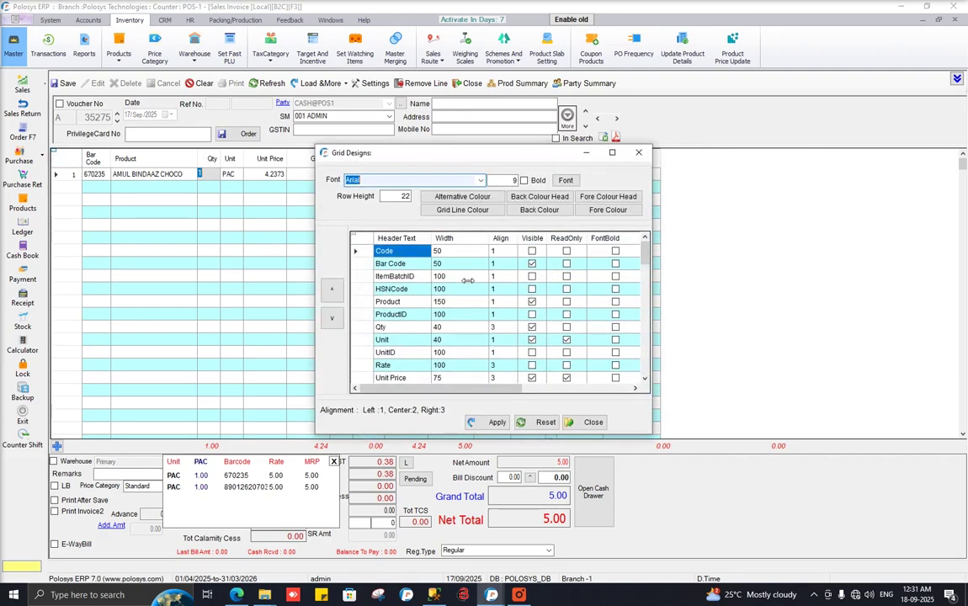
scroll(469, 280, down, 5)
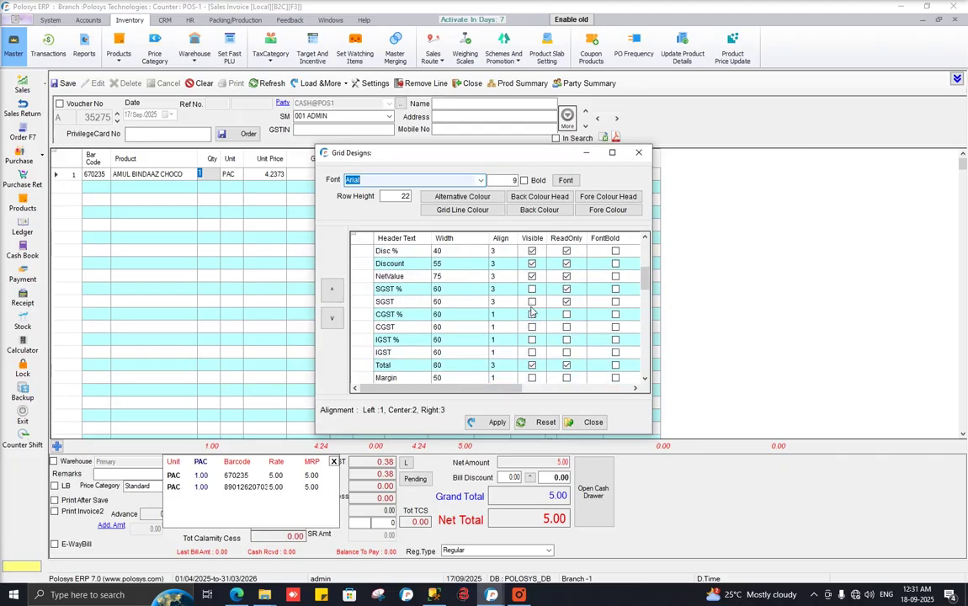
click(532, 314)
click(532, 327)
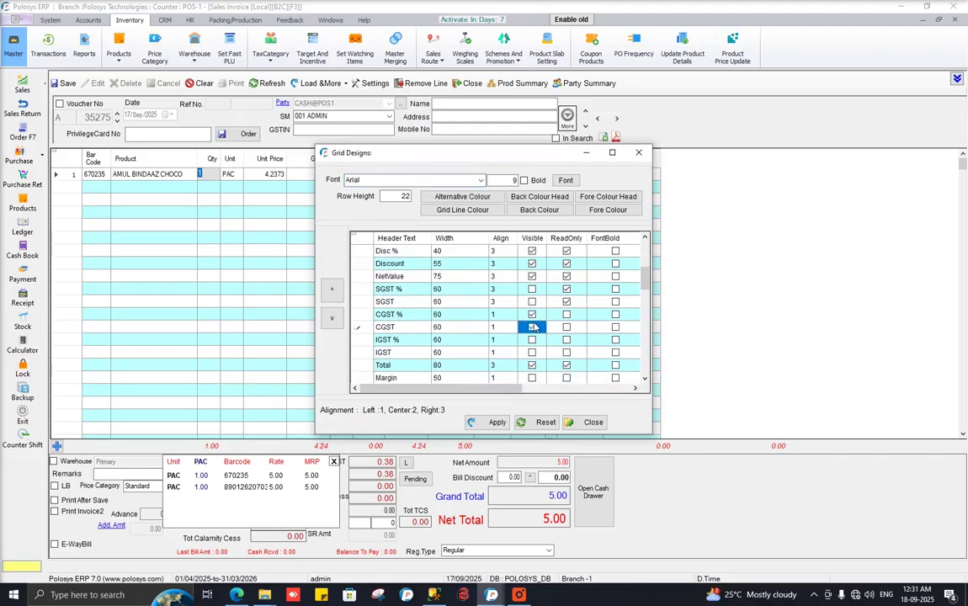
click(532, 302)
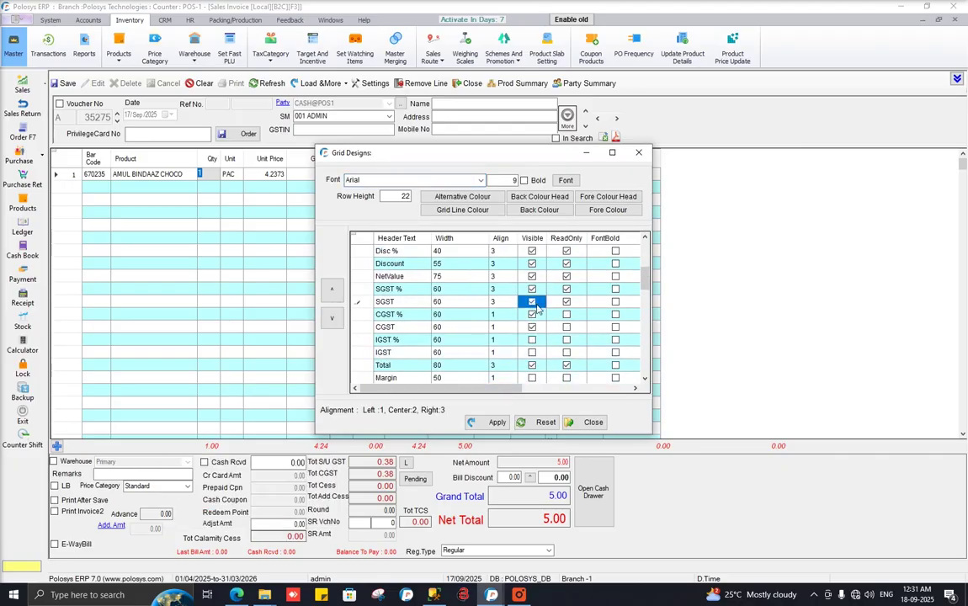
click(593, 423)
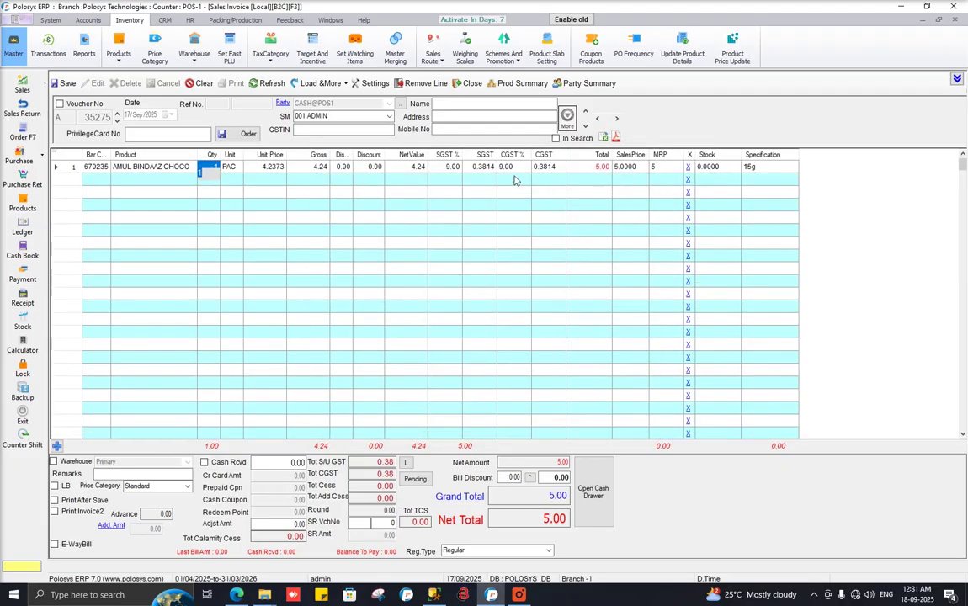
click(452, 167)
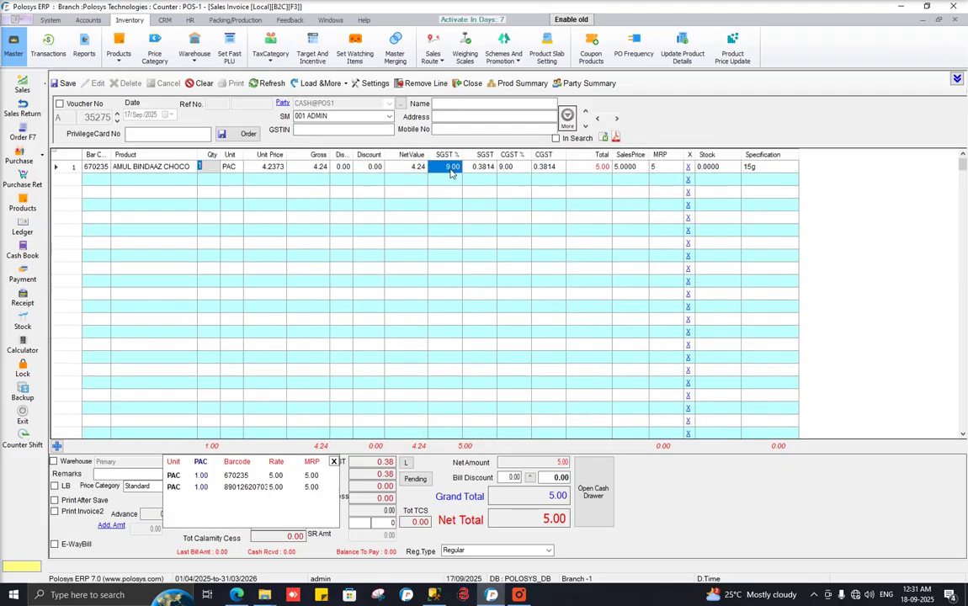
key(Tab)
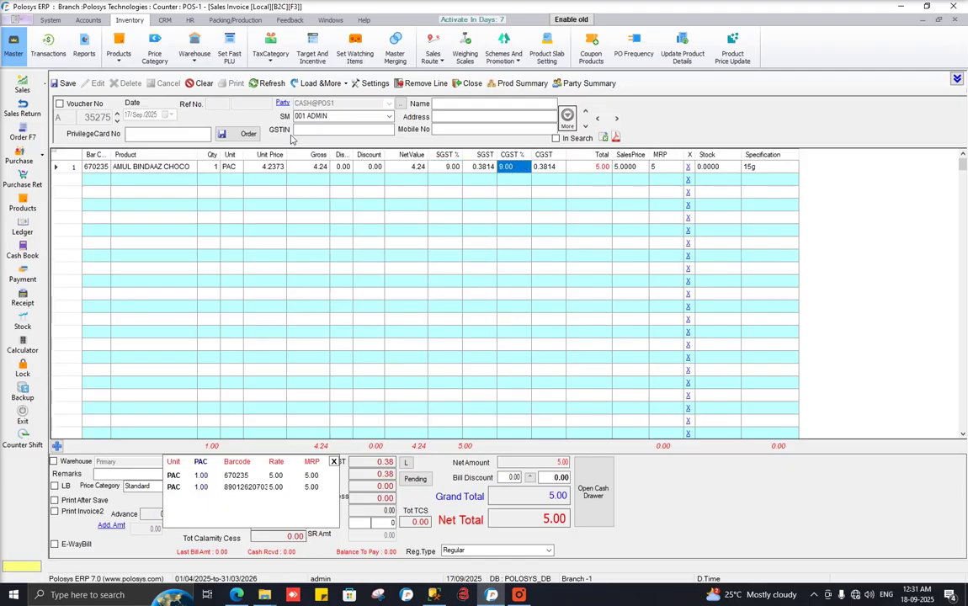
Step: Enable editing of the voucher number and date, and clear the current sales invoice
click(88, 104)
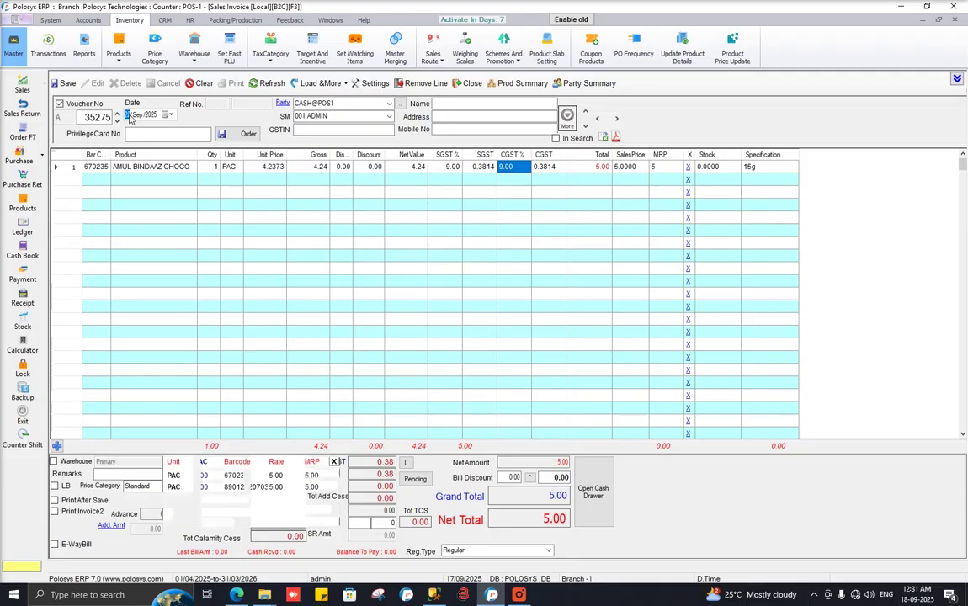
click(201, 82)
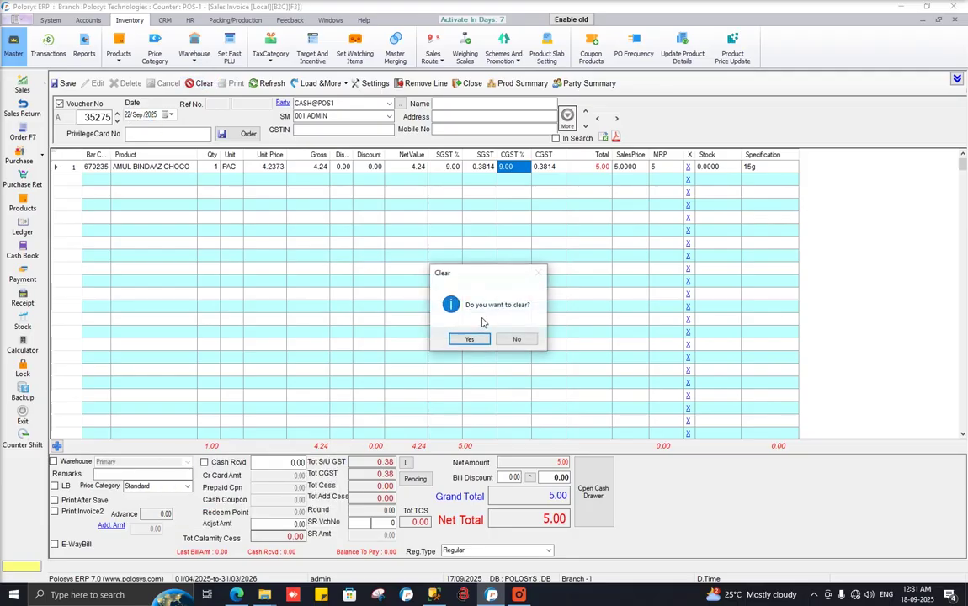
click(422, 304)
Step: Set the invoice date to 22/Sep/2025, add the product with barcode 670235 and check its SGST and CGST rates
click(132, 117)
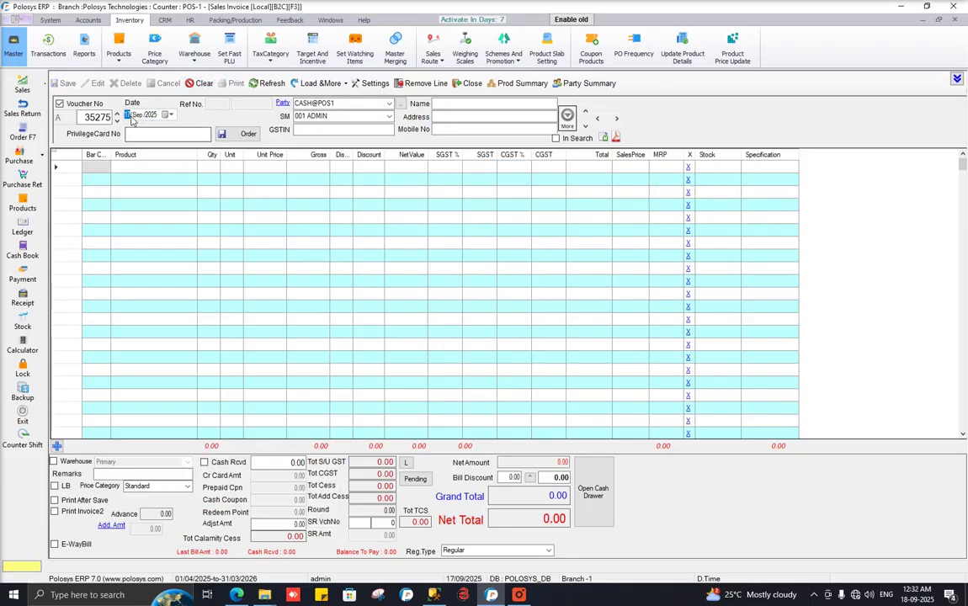
click(96, 167)
text(670235)
key(Return)
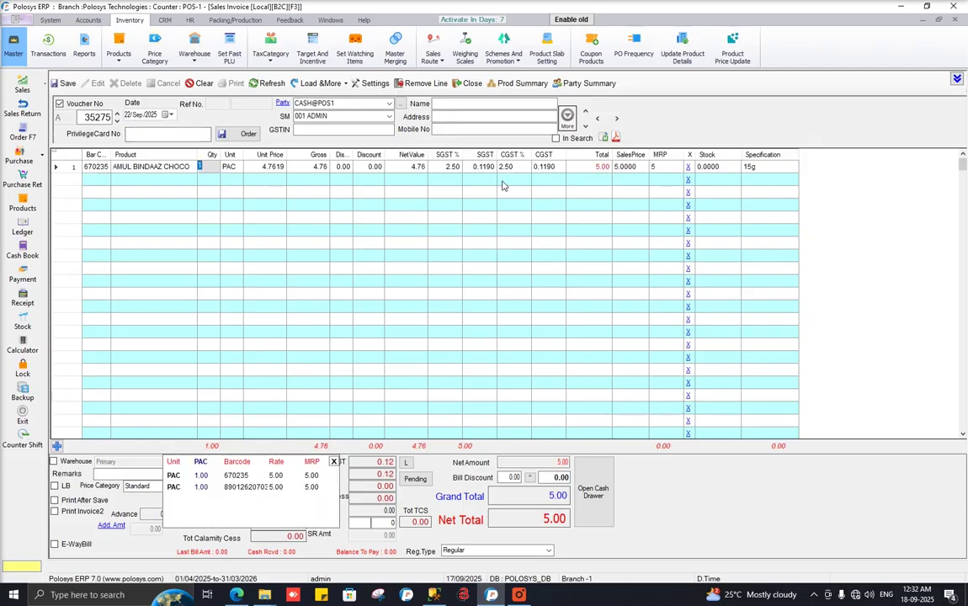
click(453, 167)
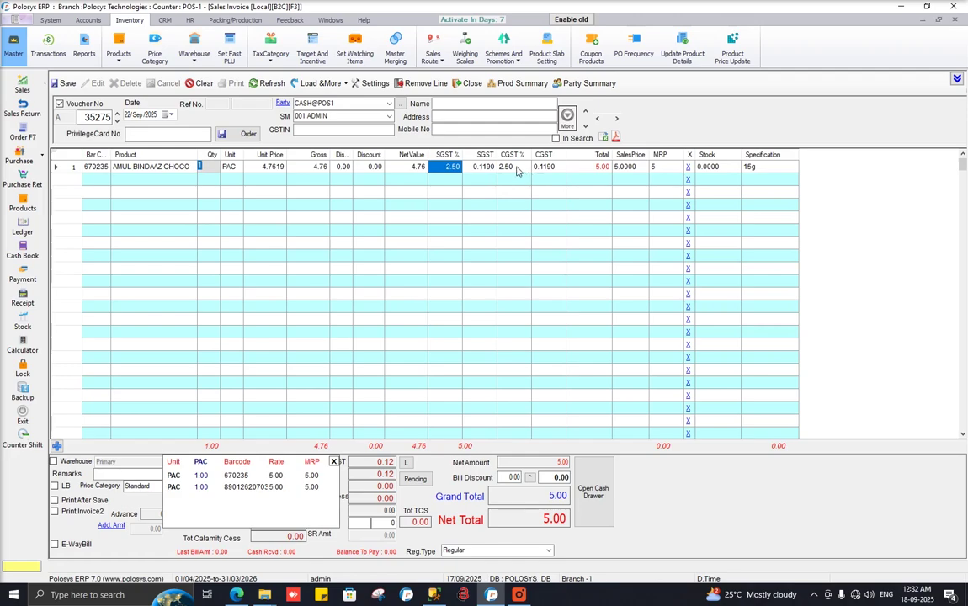
click(453, 169)
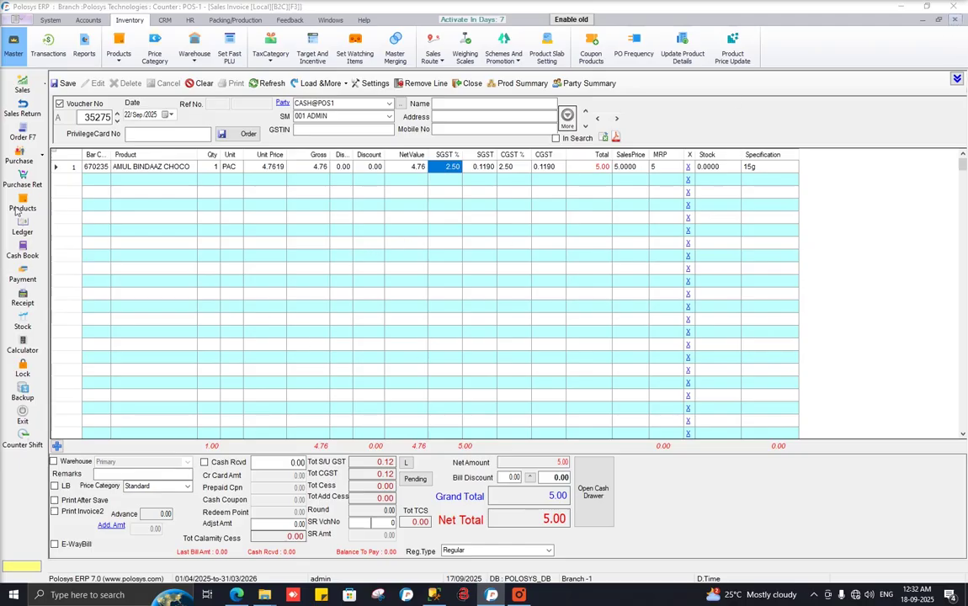
Step: Close the sales invoice without saving, confirm the prompt, and open Products
key(Escape)
click(473, 340)
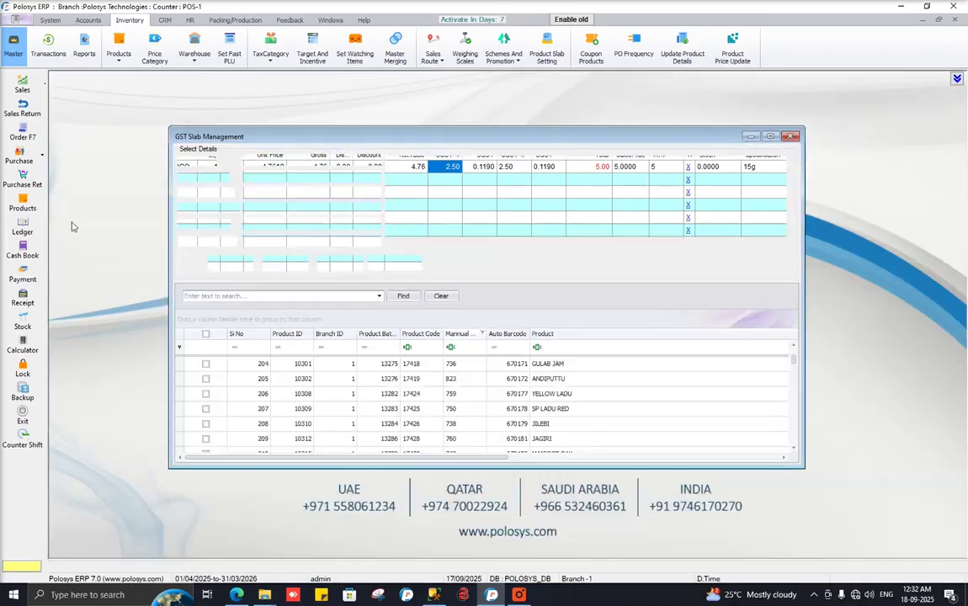
click(23, 205)
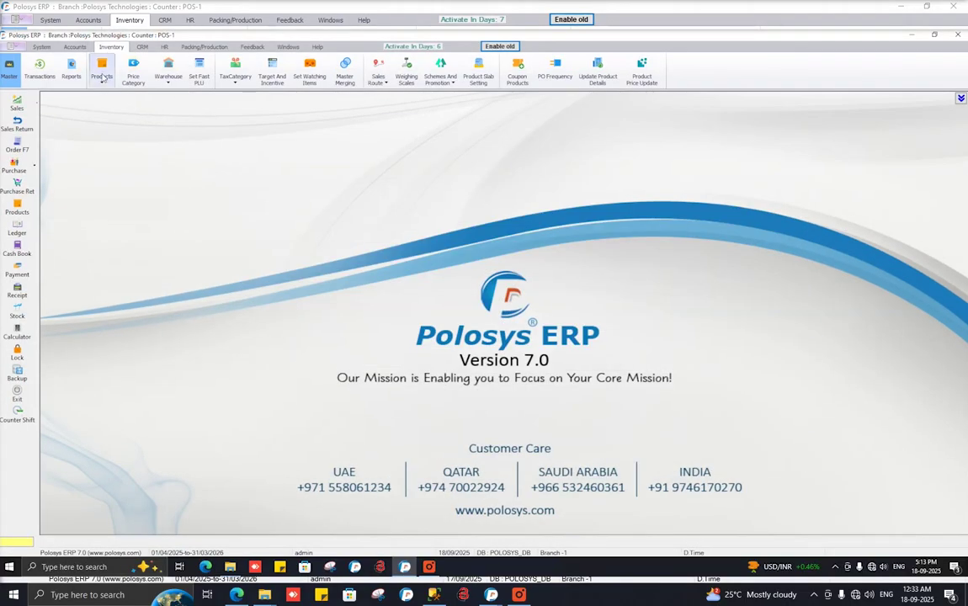
Step: Open GST Slab Management and list the products in the CHOCOLATE & TOFFEES sub category
click(102, 78)
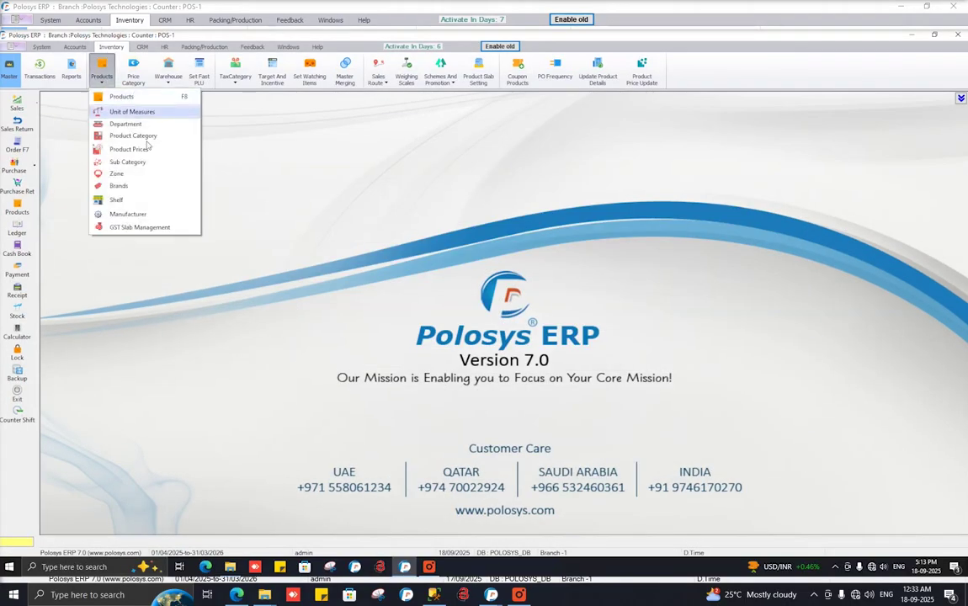
click(165, 228)
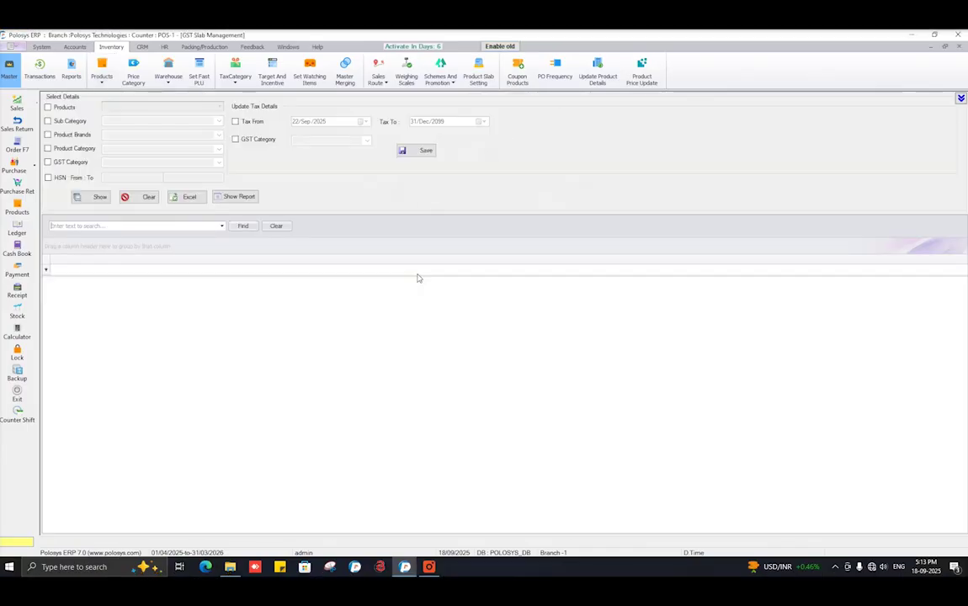
click(59, 120)
text(cho)
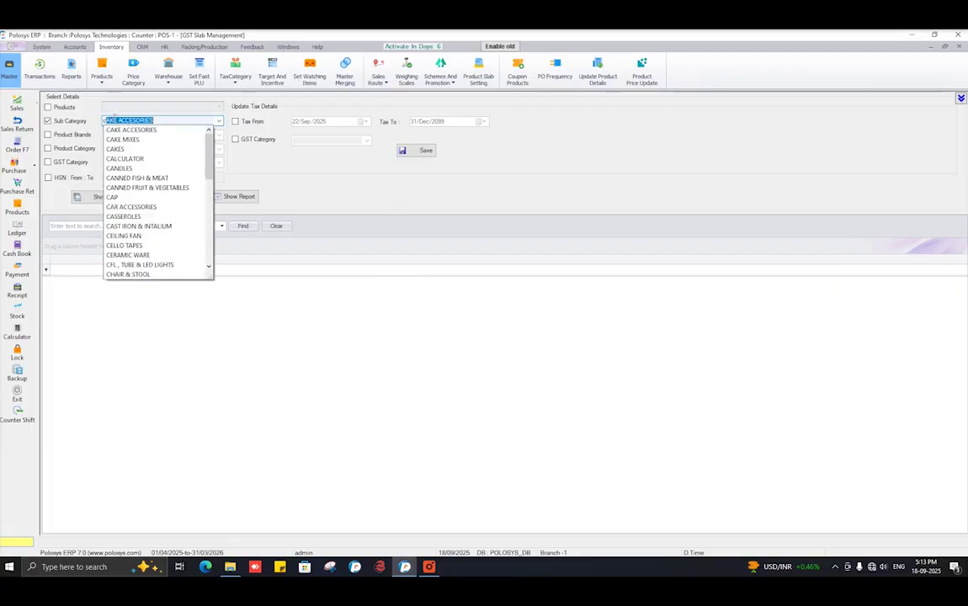
key(Down)
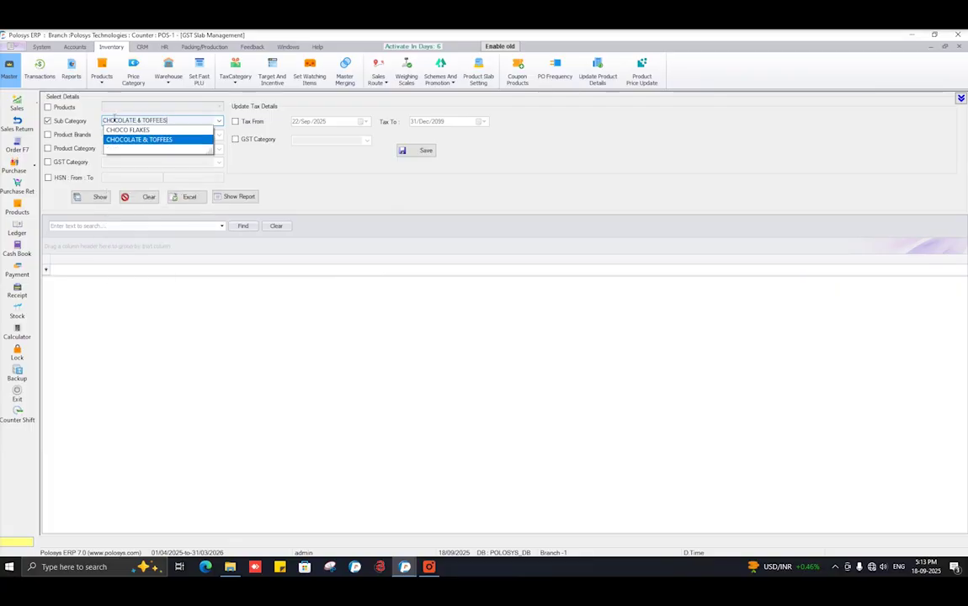
key(Return)
click(93, 196)
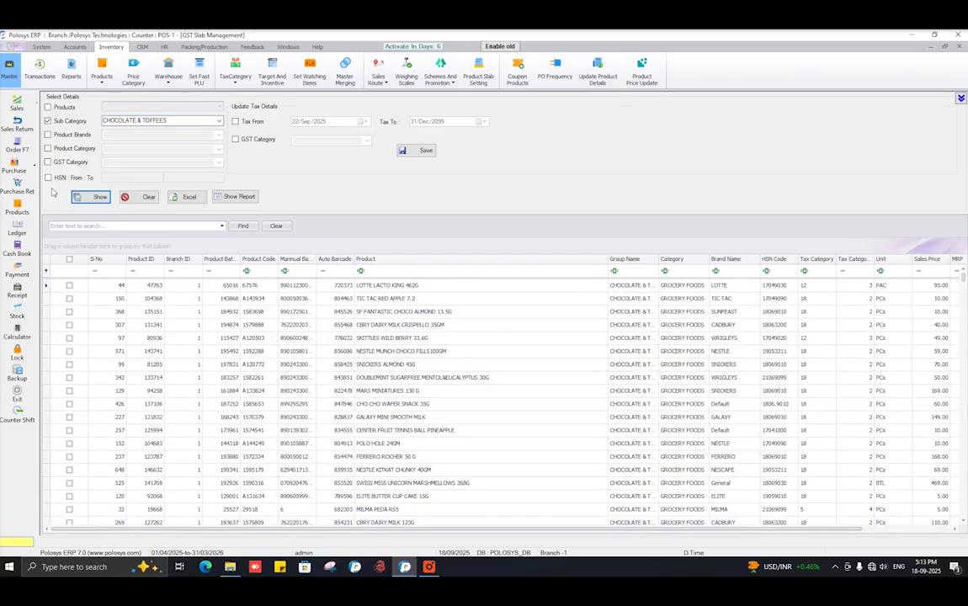
Step: Narrow the product list to GST category 5 and reload it
click(48, 162)
click(220, 162)
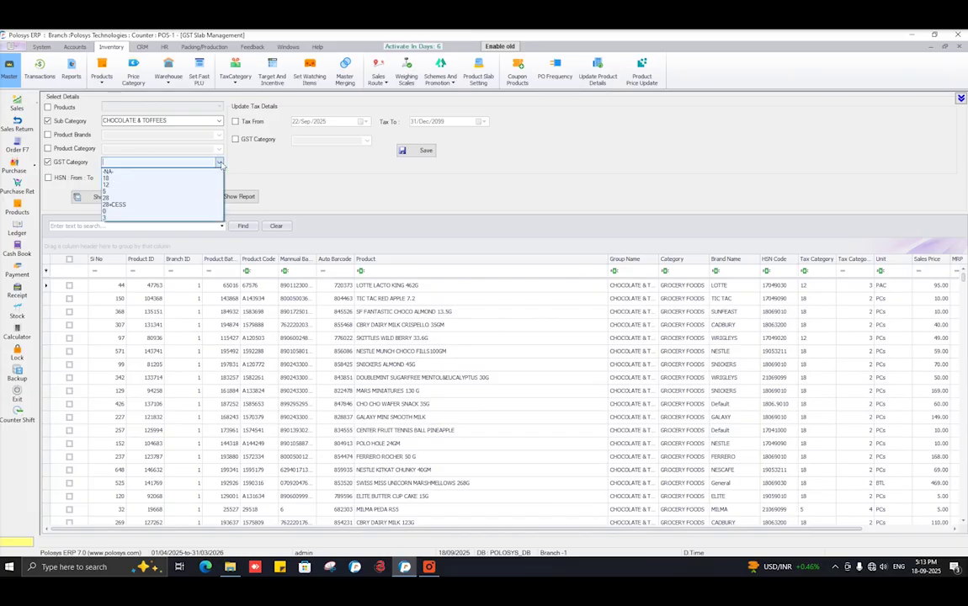
click(158, 192)
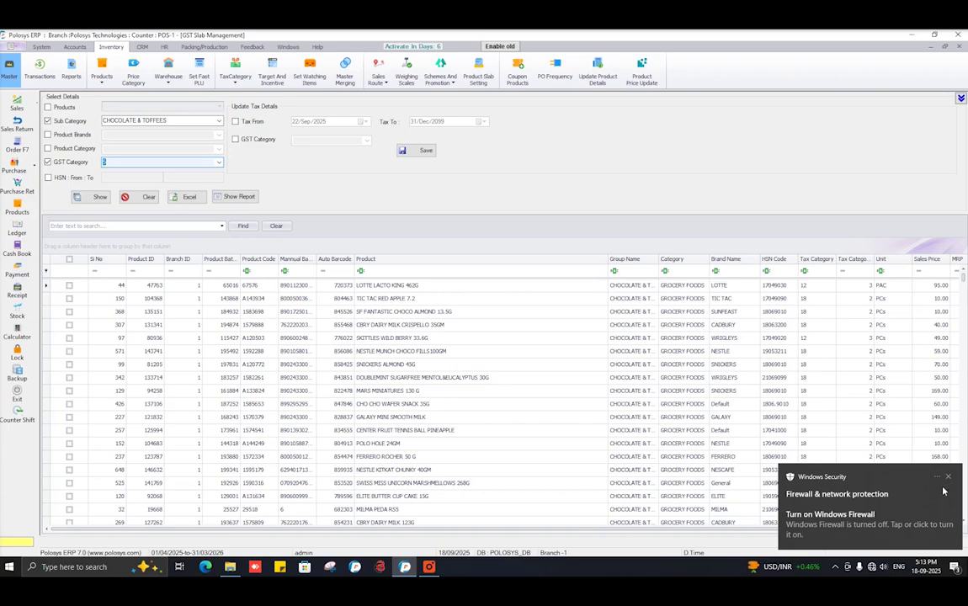
click(93, 196)
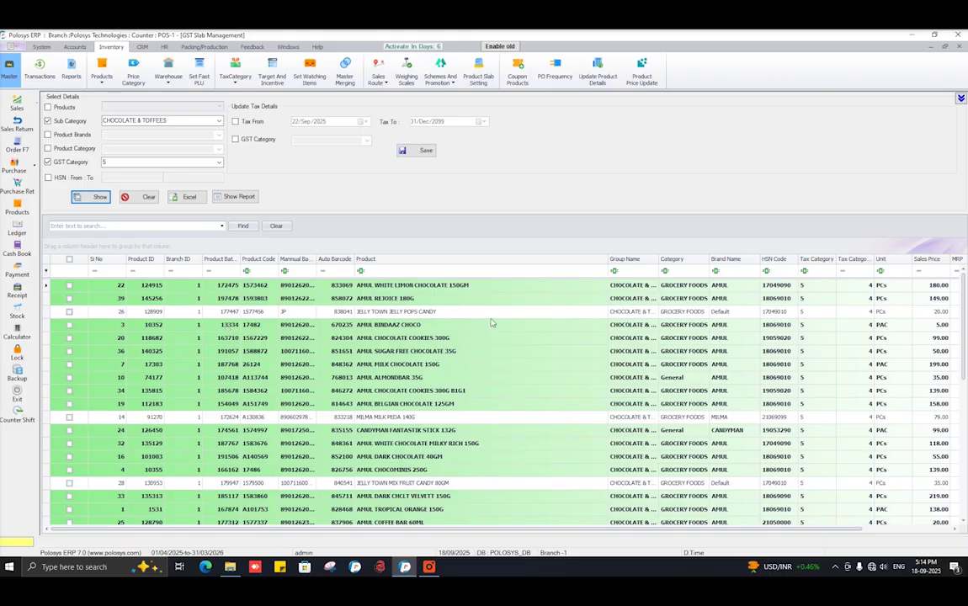
Step: Remove five duplicate-flagged Amul products from the list: White Limon Chocolate 150G, Rejoice 180G, Bindaaz Choco, Chocolate Cookies 300G and Sugar Free Chocolate 35G
drag(462, 530, 543, 531)
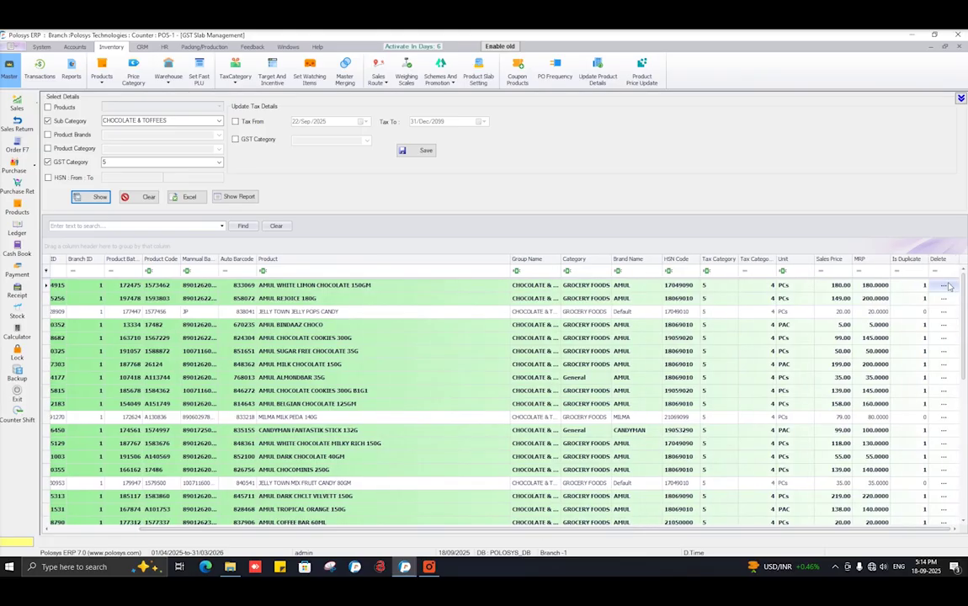
click(946, 288)
click(946, 288)
click(946, 288)
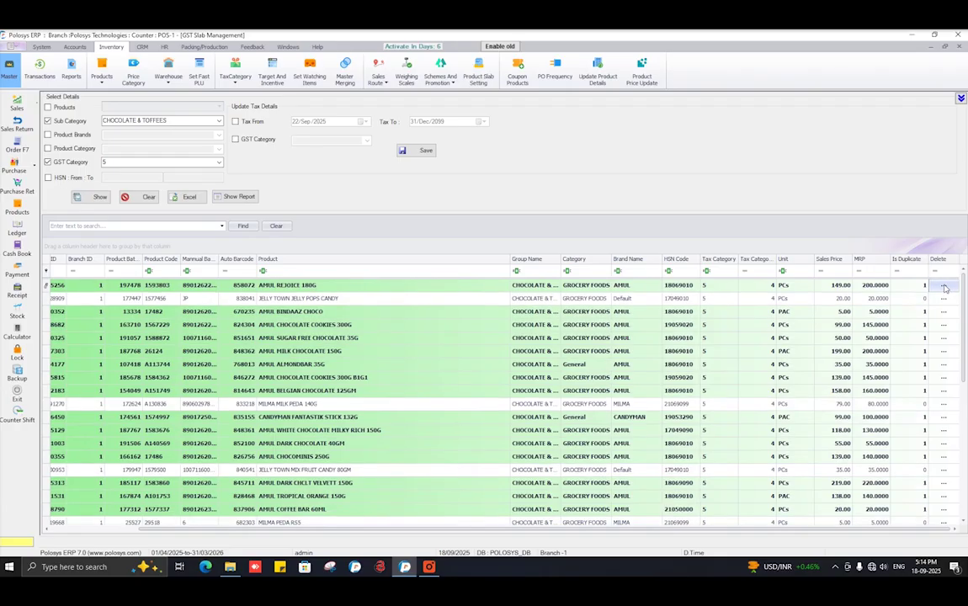
click(945, 288)
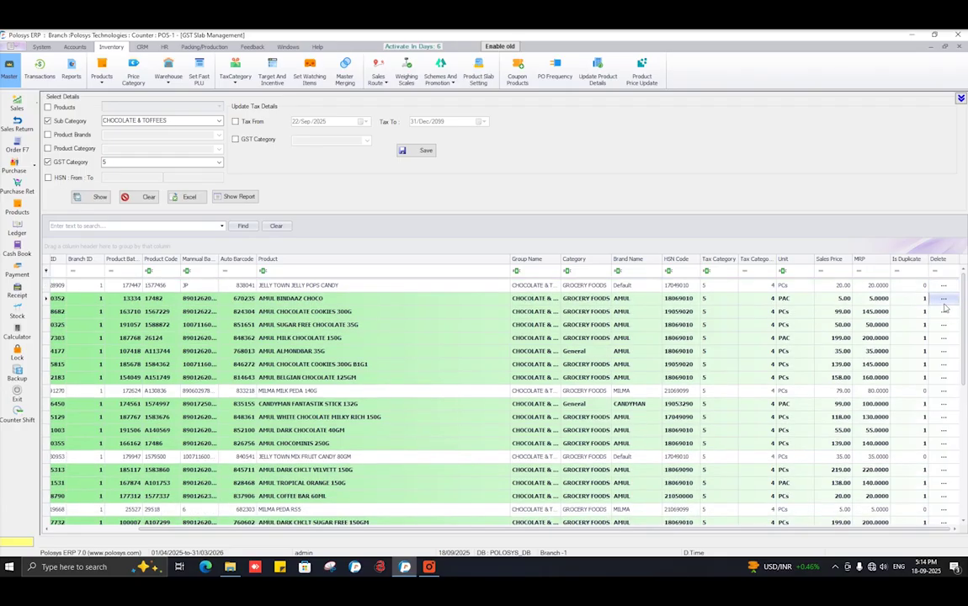
click(945, 300)
click(944, 300)
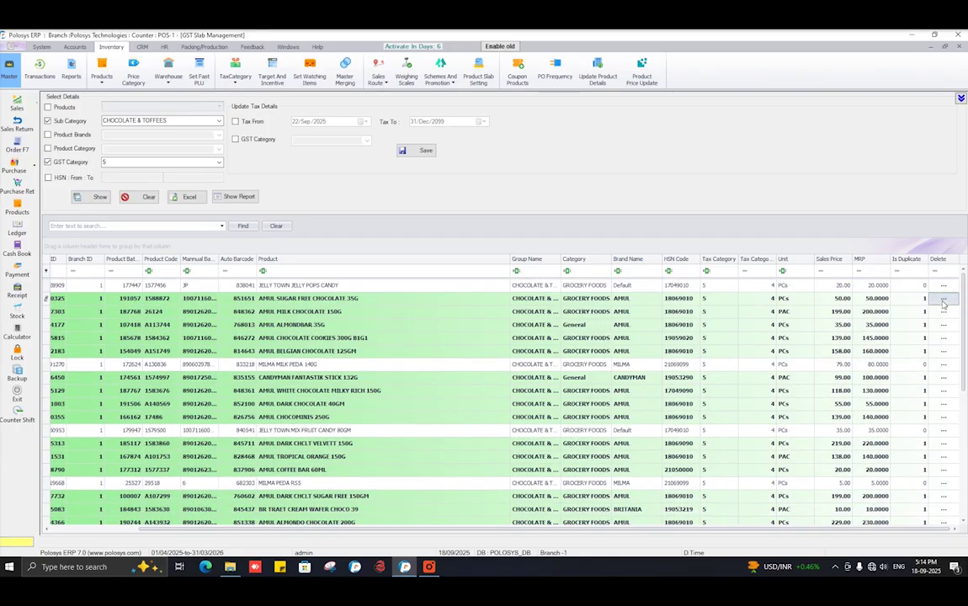
click(944, 301)
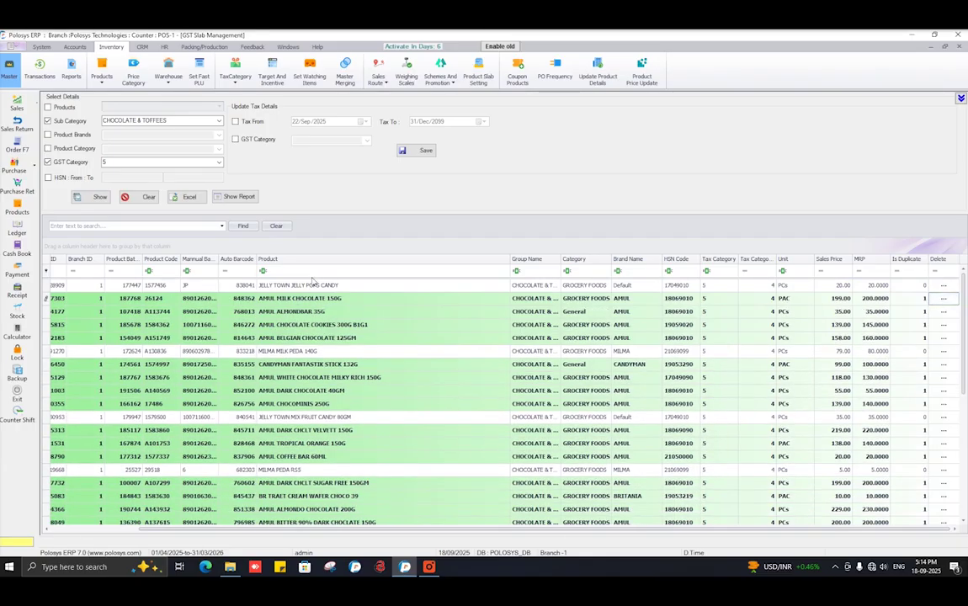
drag(523, 532, 434, 533)
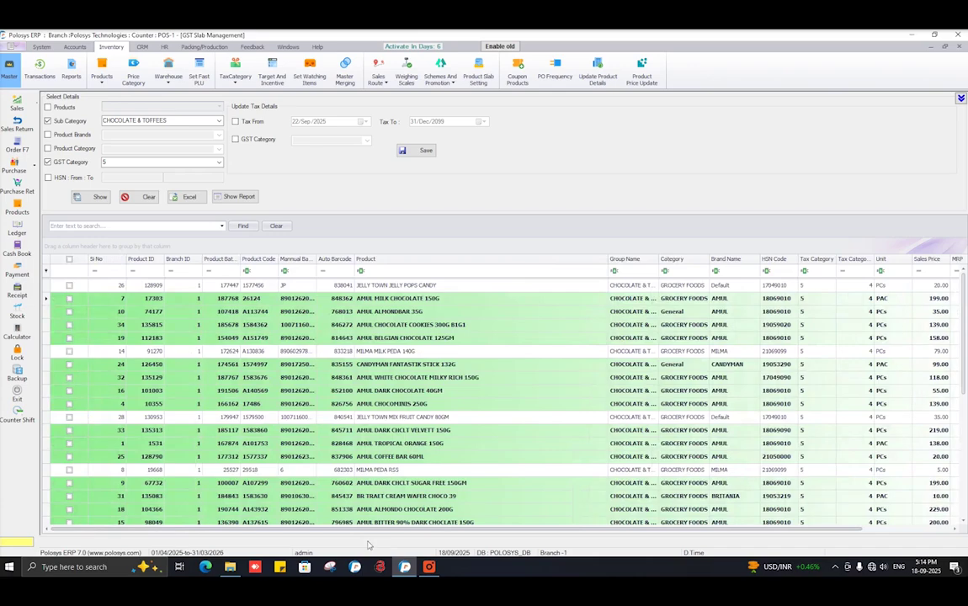
Step: Select all listed products, toggling individual Amul rows, and enable the GST category field in the tax update details
click(69, 260)
click(70, 312)
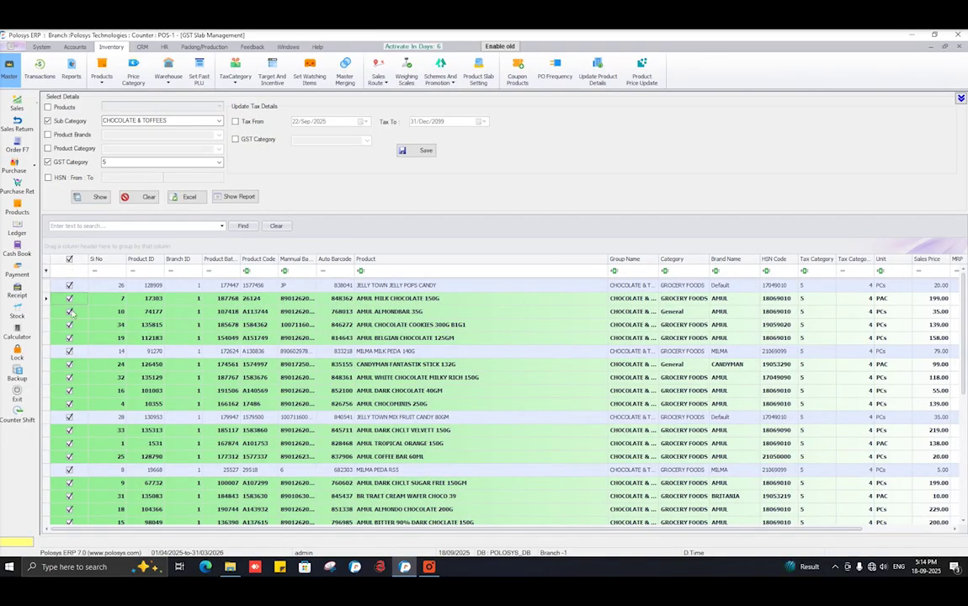
click(70, 299)
click(70, 325)
click(69, 325)
click(235, 139)
click(328, 139)
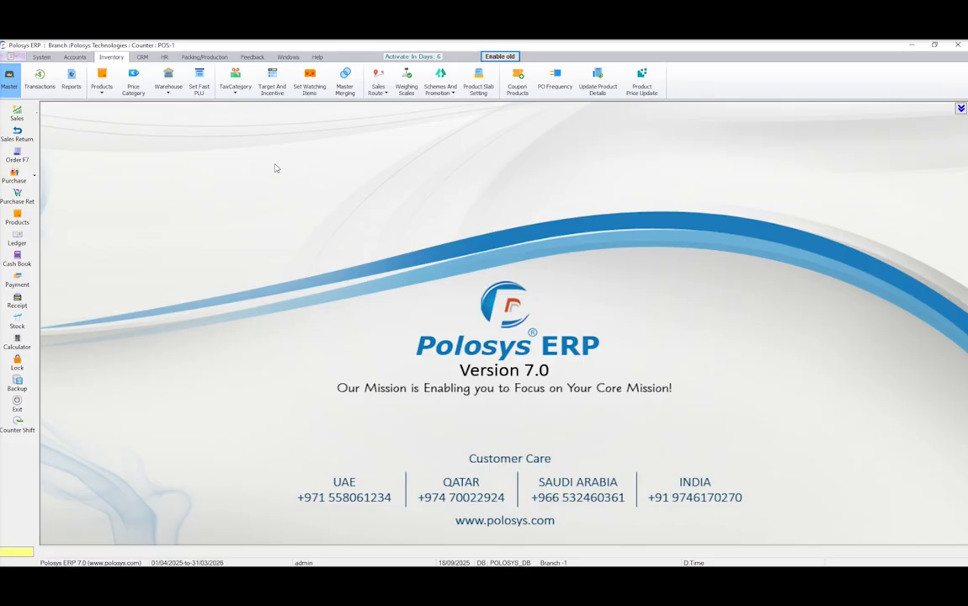
Step: Open Product Prices and set the New GST Category filter to 5
click(101, 86)
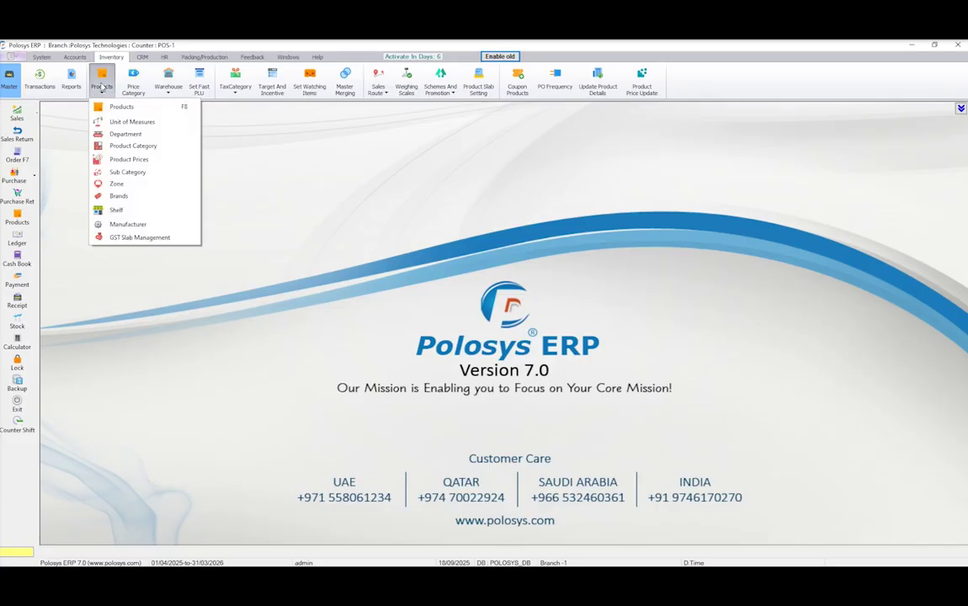
click(150, 161)
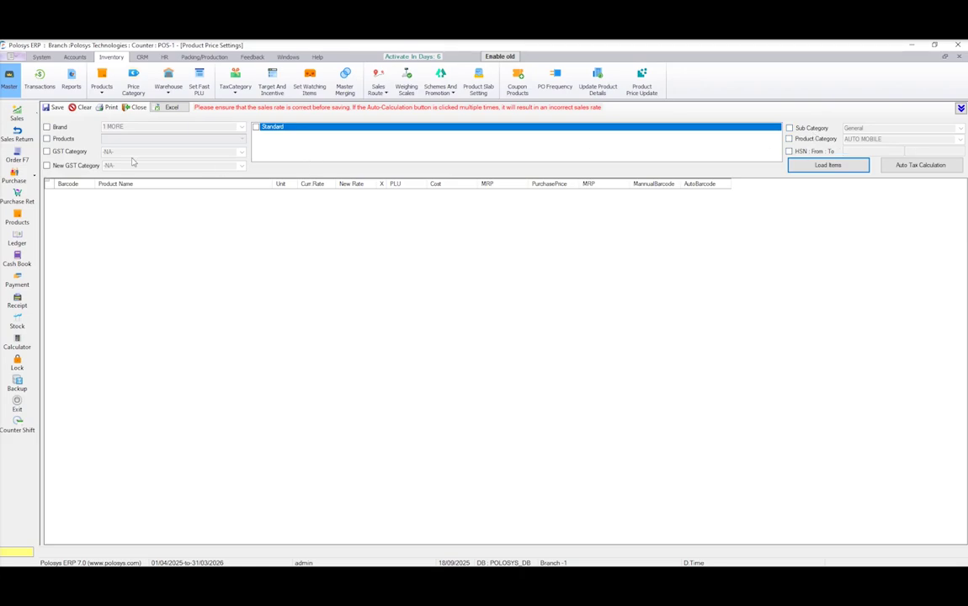
click(67, 166)
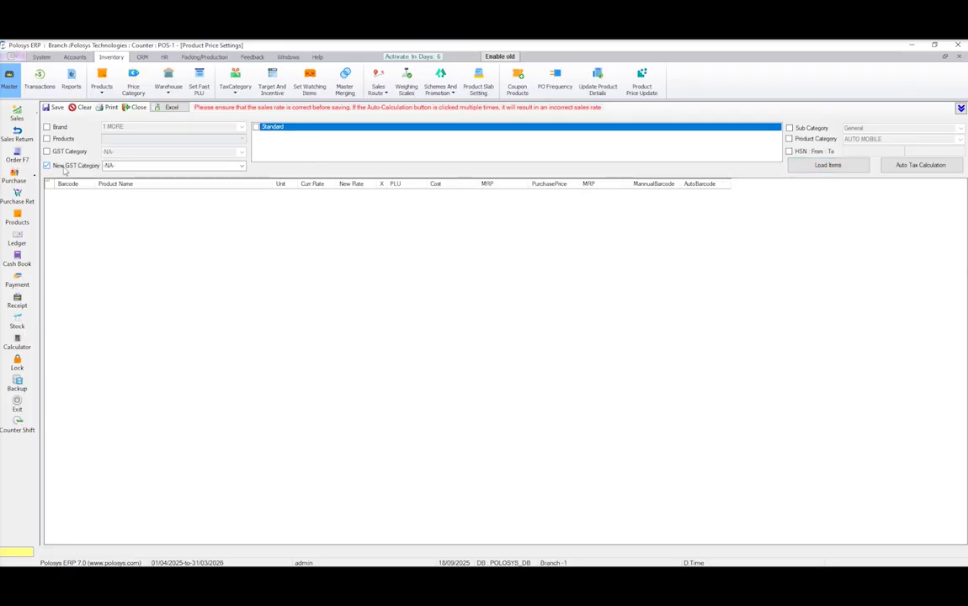
click(242, 168)
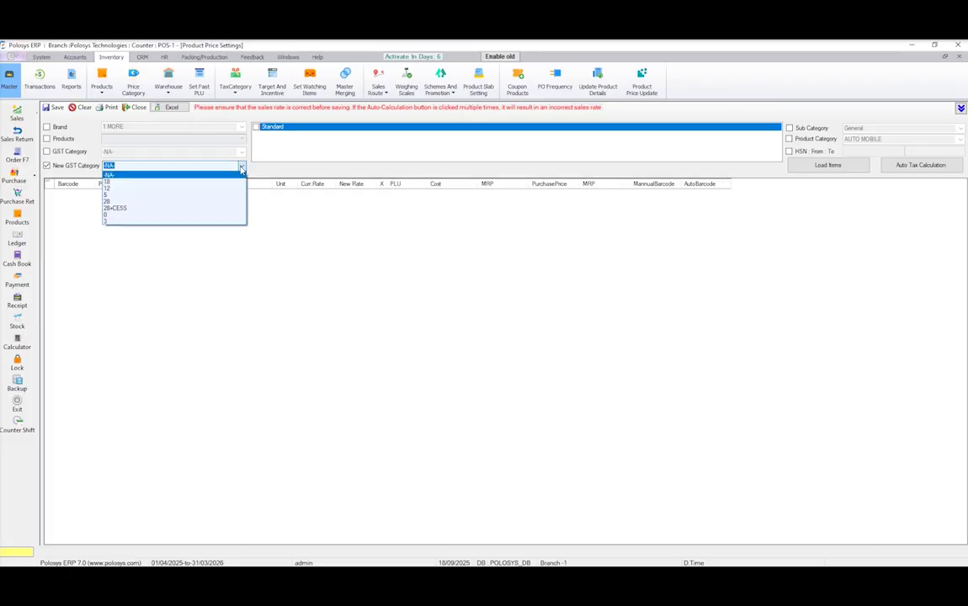
click(160, 197)
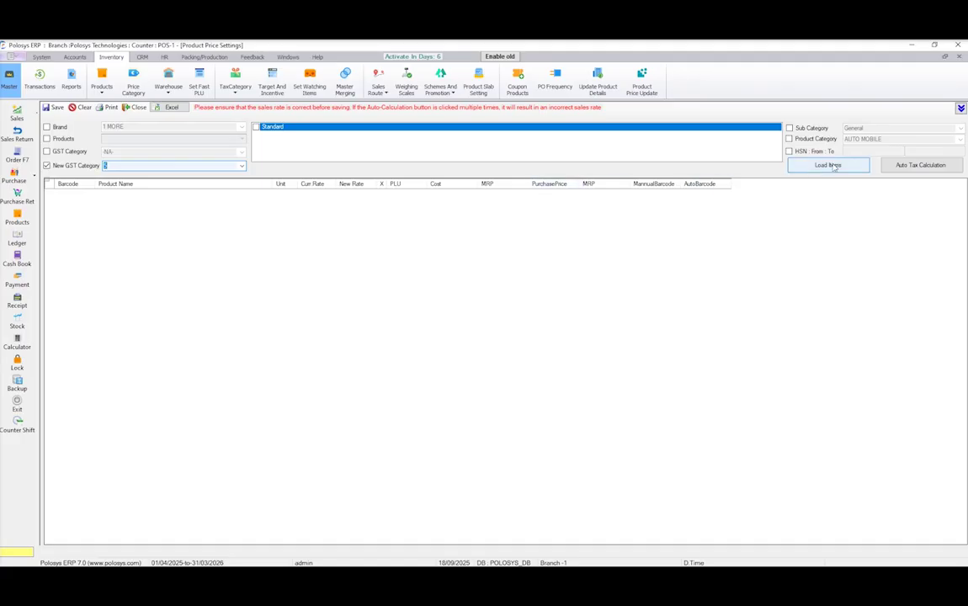
Step: Reset the grid design of the product price list and close Product Price Settings
click(48, 183)
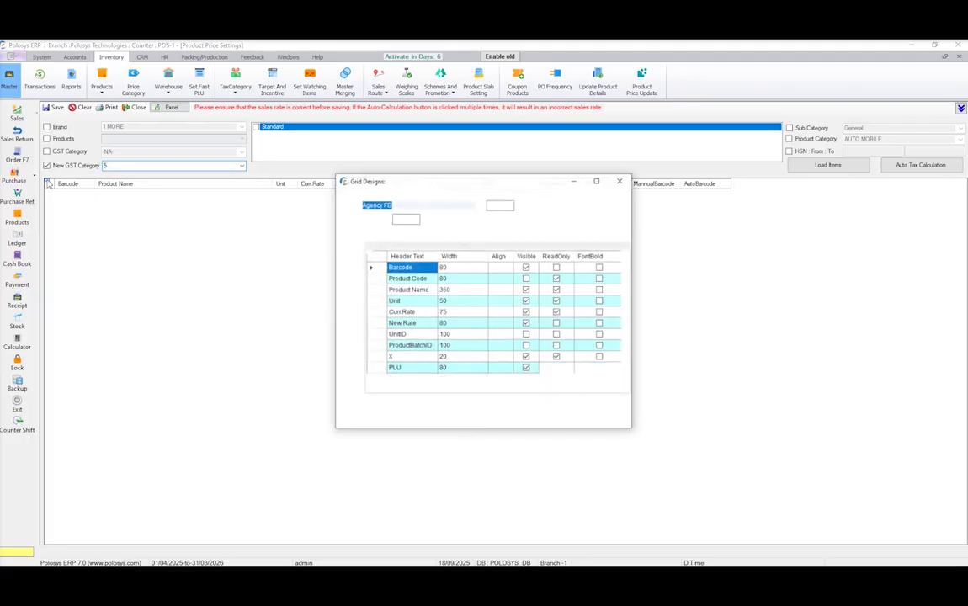
click(536, 417)
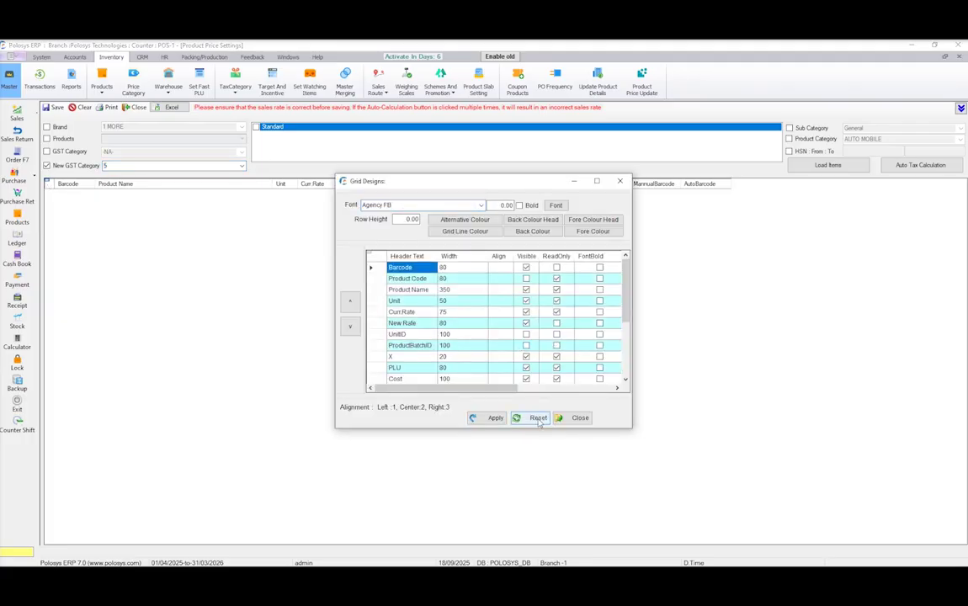
click(620, 181)
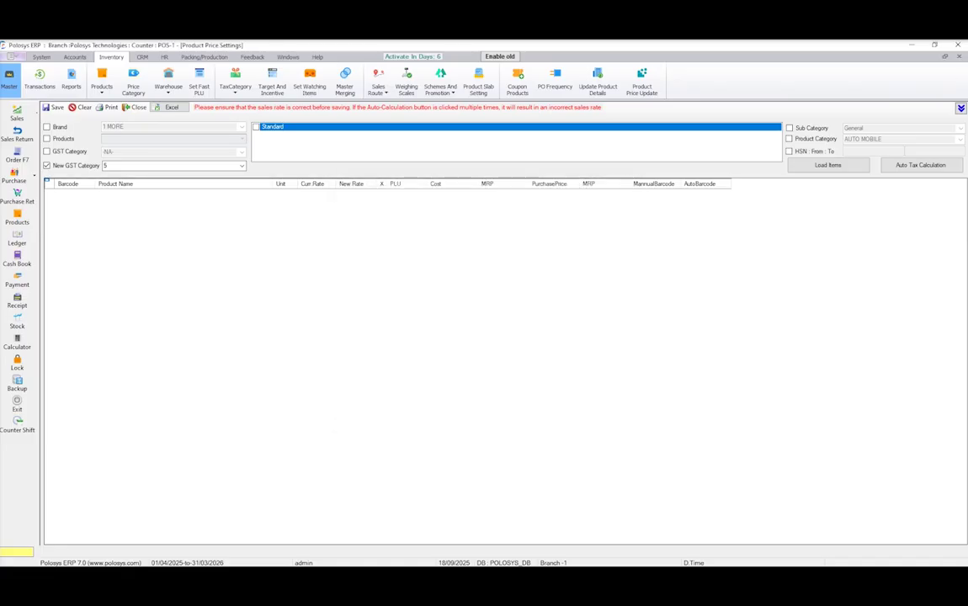
click(960, 58)
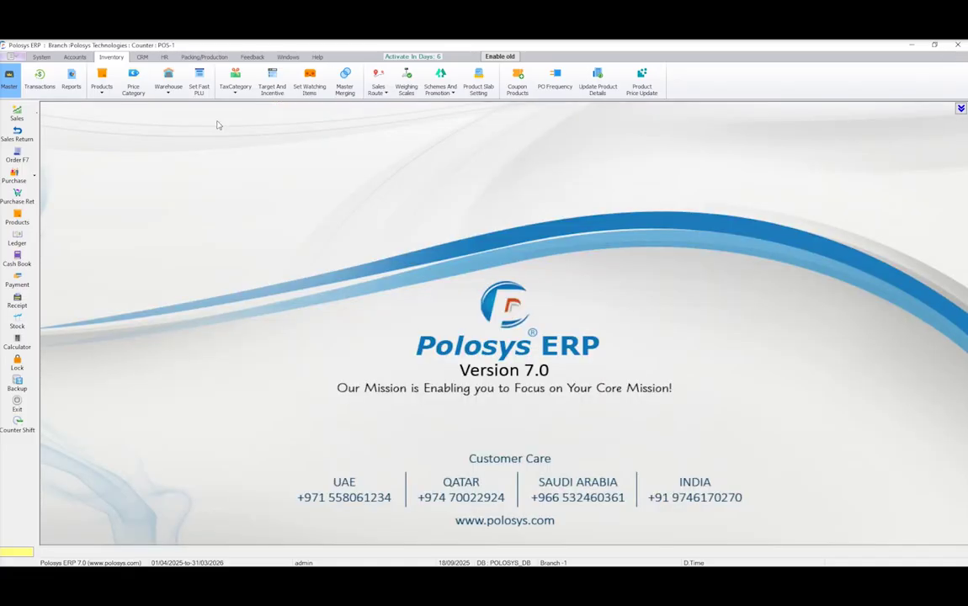
Step: Reopen Product Prices, filter by GST category 18 and new GST category 5, and try to load the items
click(101, 81)
click(126, 159)
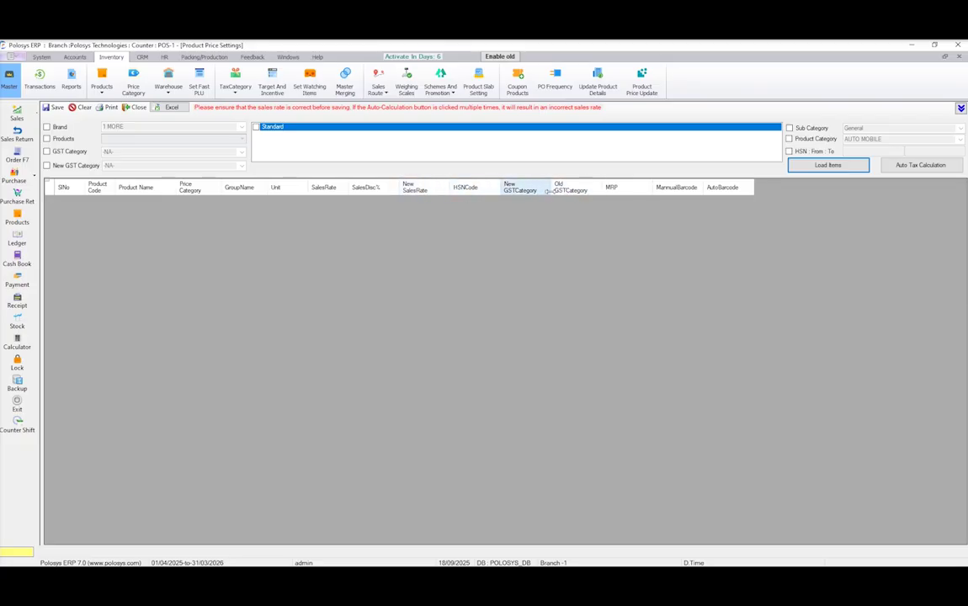
click(67, 165)
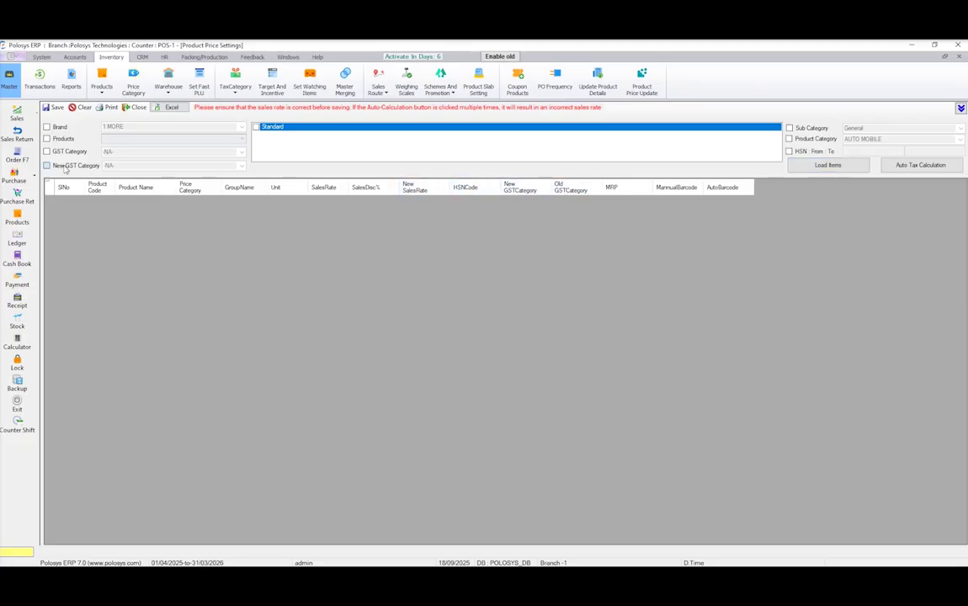
click(217, 165)
click(154, 196)
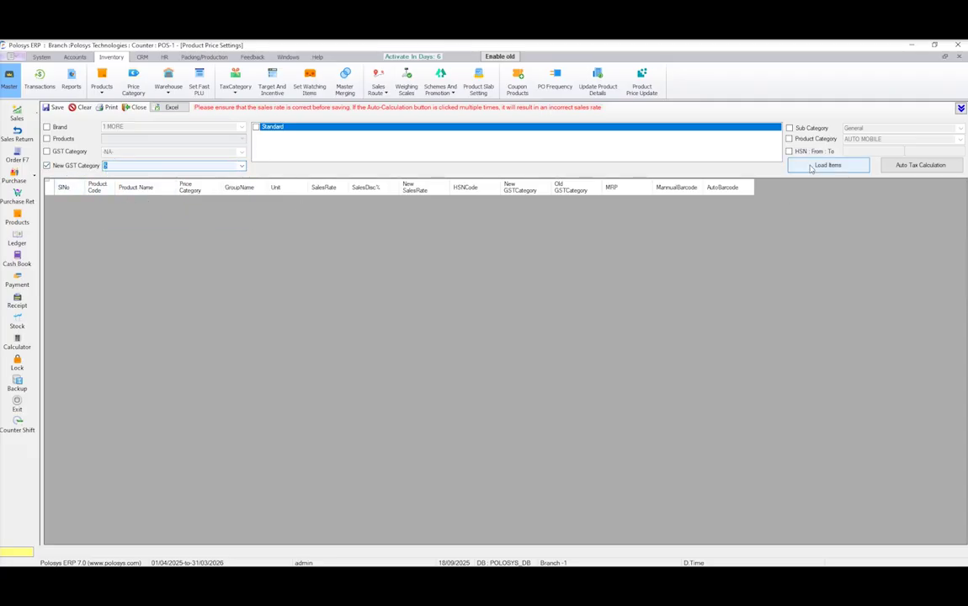
click(815, 166)
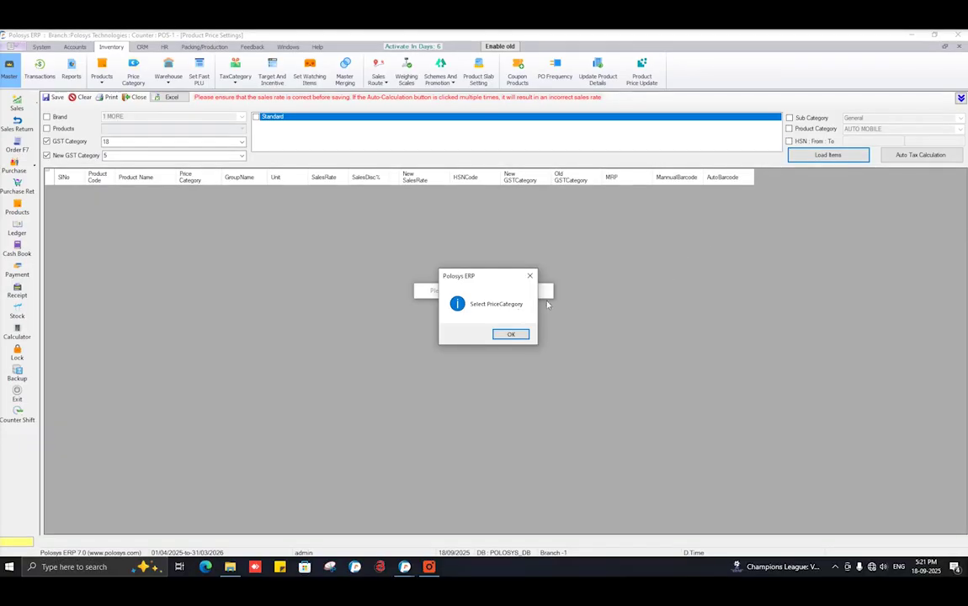
click(512, 334)
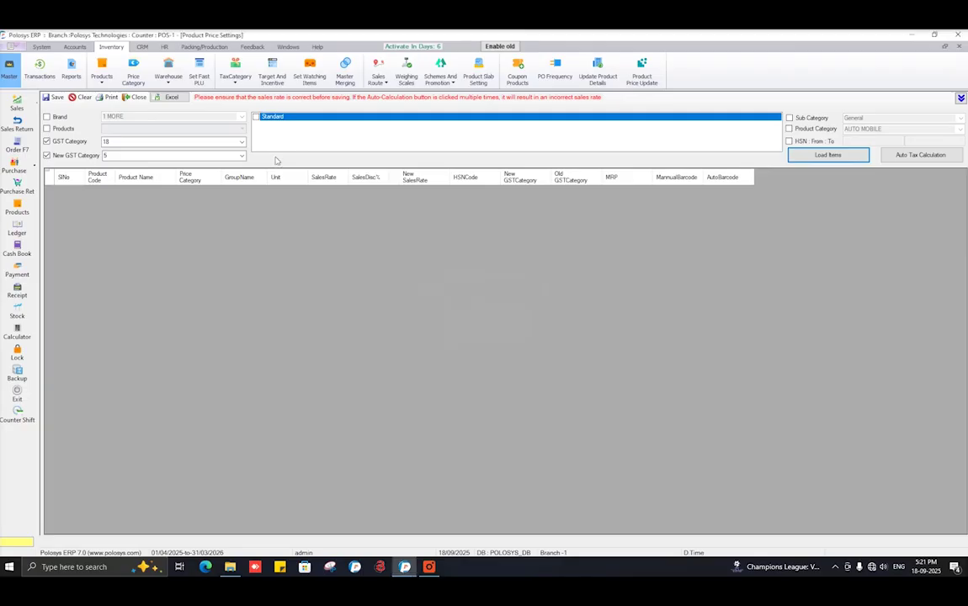
Step: Choose the Standard price category, load the items and check their group names
click(256, 117)
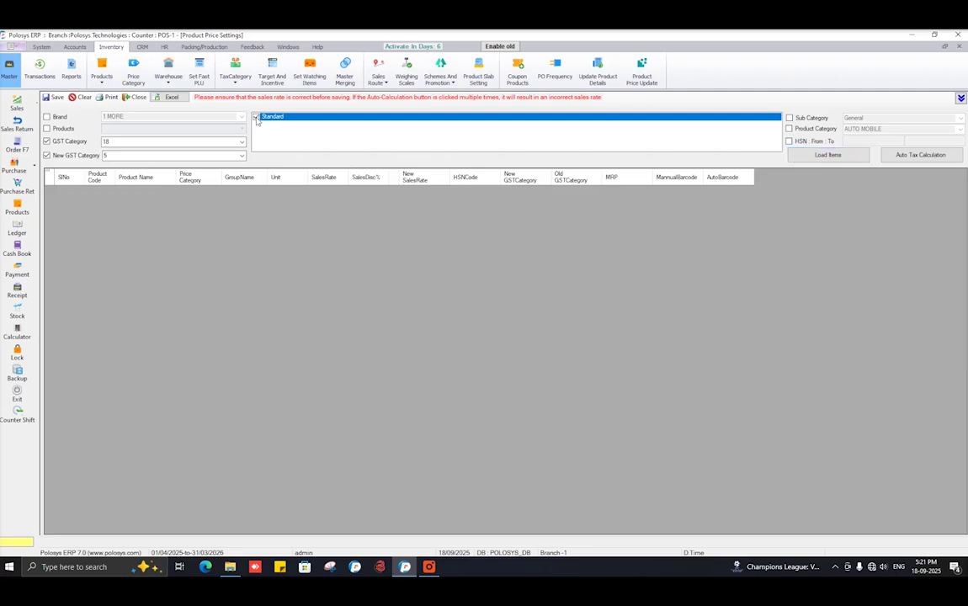
click(827, 155)
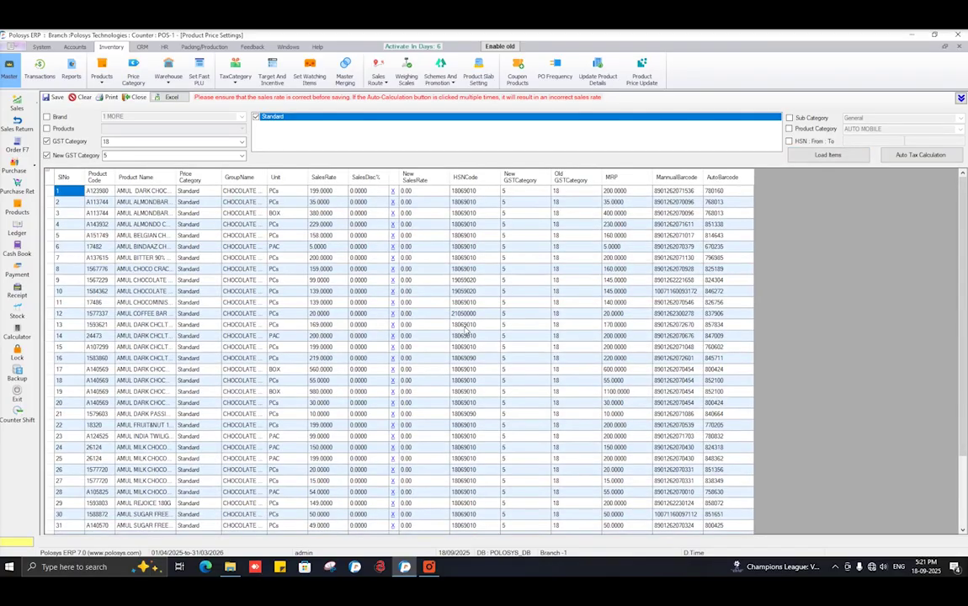
drag(242, 191, 242, 469)
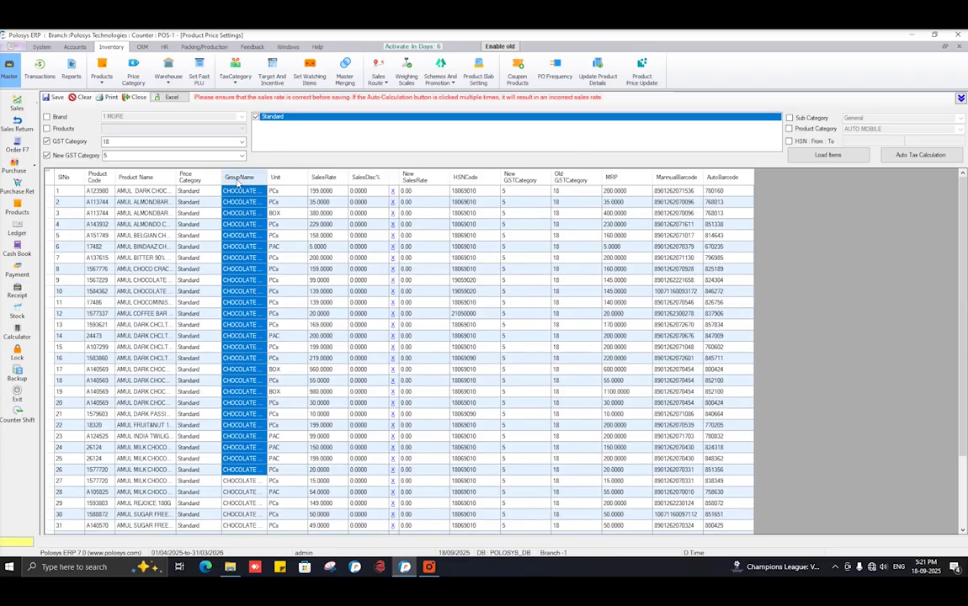
mouse_move(267, 177)
mouse_down()
mouse_move(310, 177)
mouse_move(267, 176)
mouse_up()
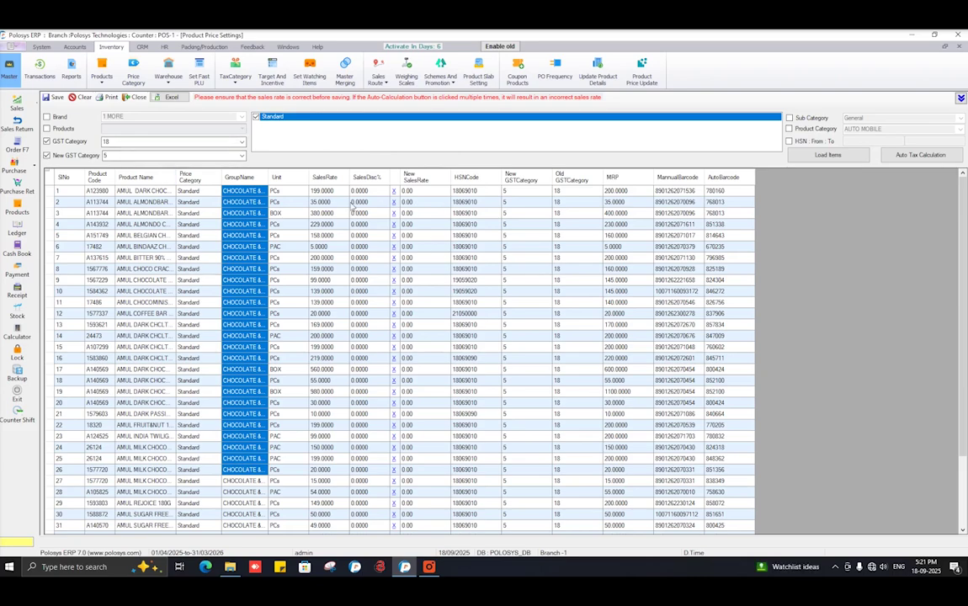
Step: Run Auto Tax Calculation once, check the new sales rates, and save and confirm the sales rate update
click(924, 156)
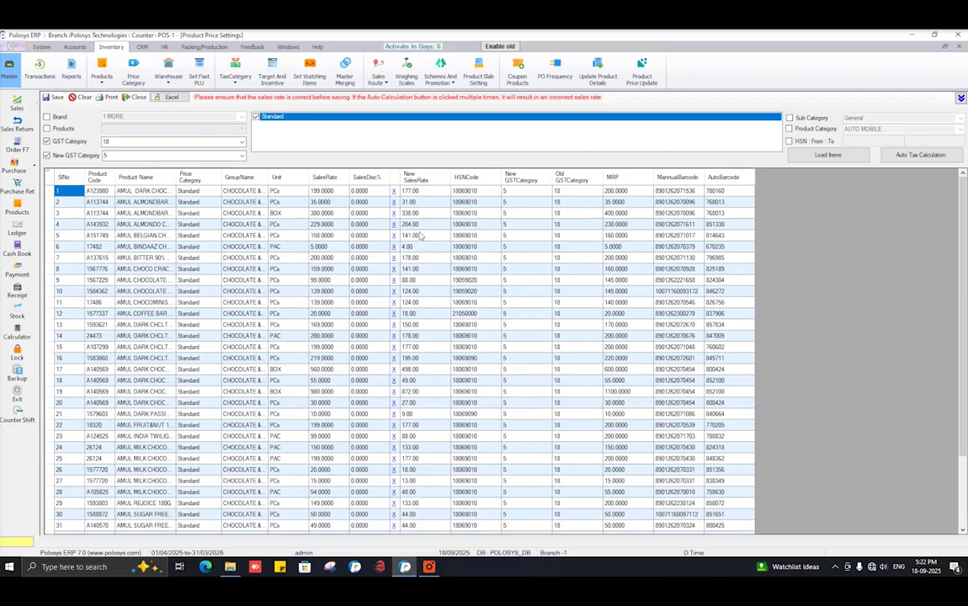
click(421, 192)
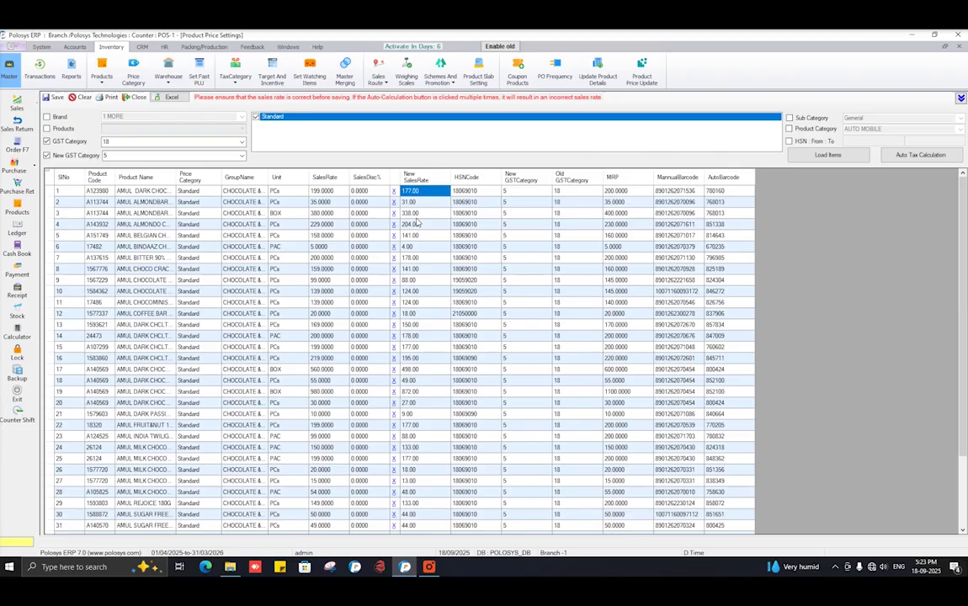
click(136, 191)
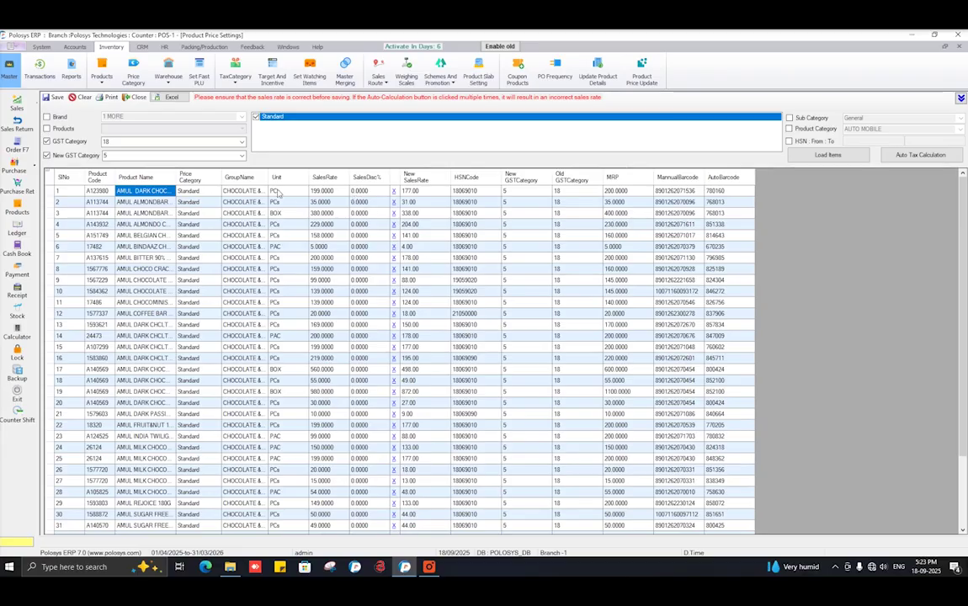
click(56, 99)
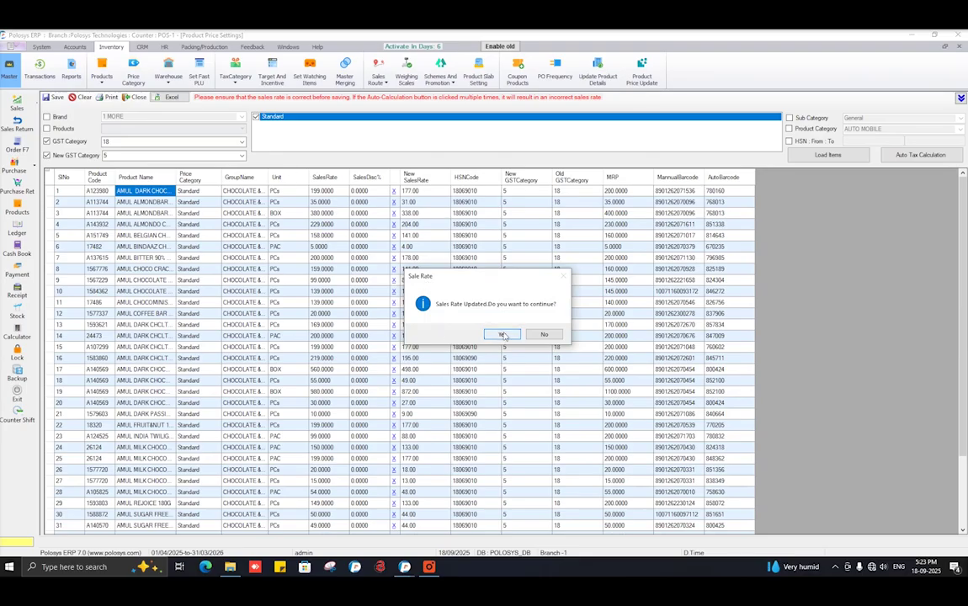
click(503, 335)
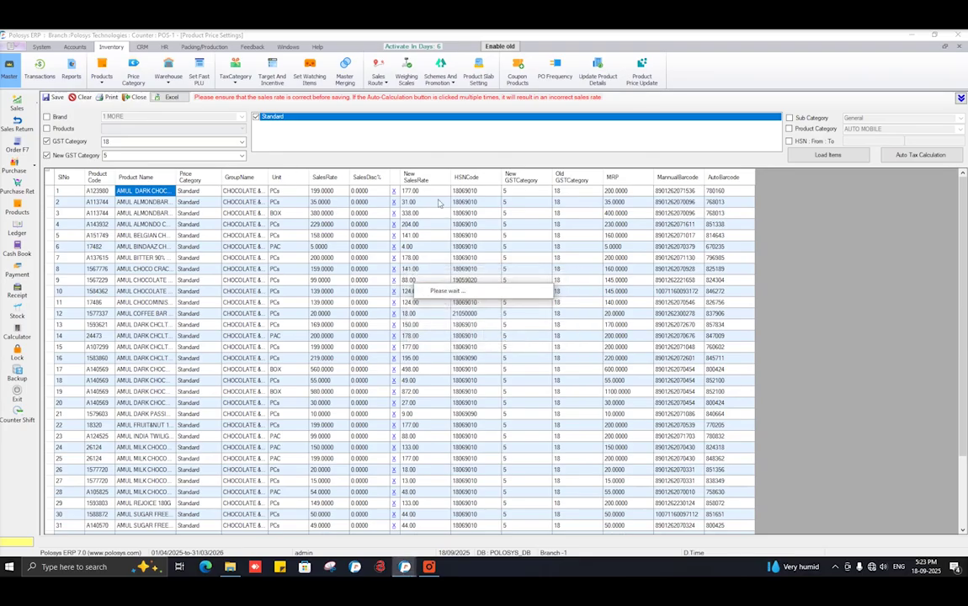